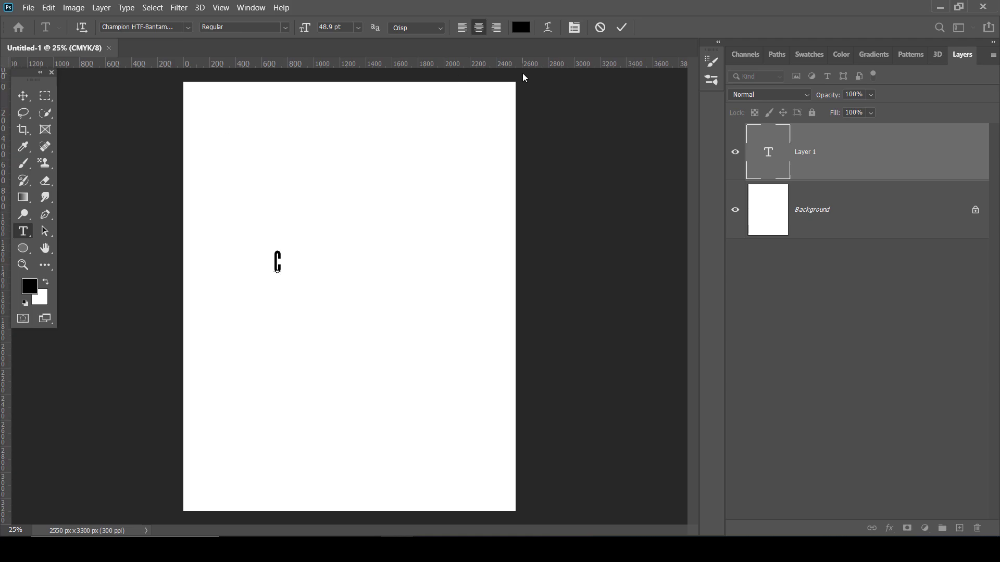
Finish the letter C text, scale it to about 2084% width and 908% height, and centre it horizontally on the page
click(621, 28)
click(23, 95)
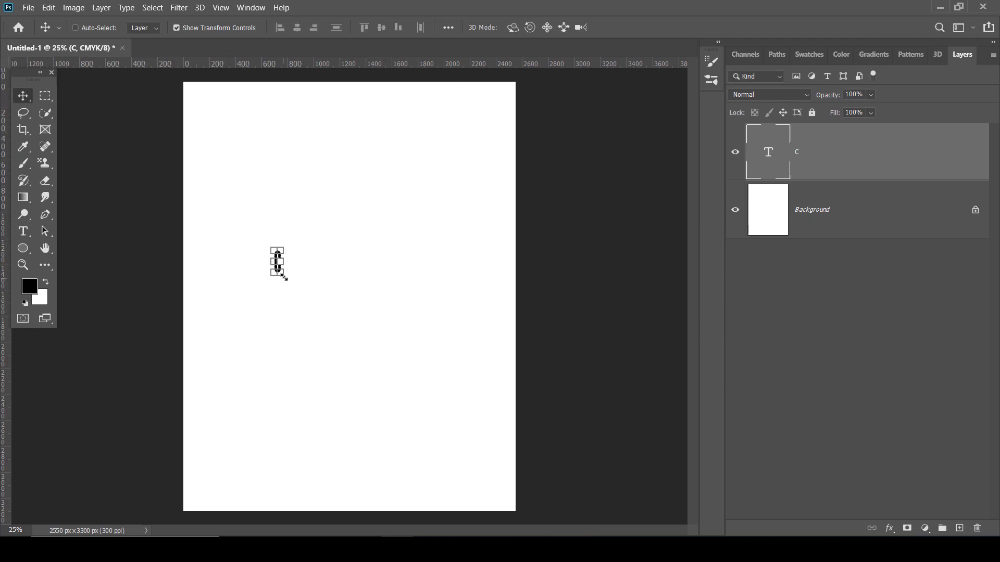
drag(282, 274, 312, 431)
drag(297, 370, 333, 302)
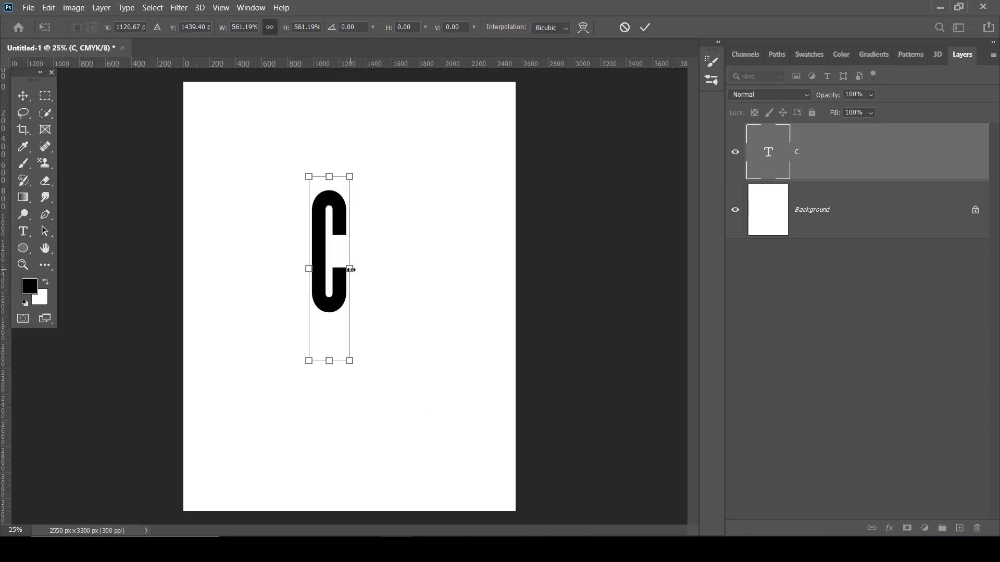
drag(349, 269, 375, 282)
drag(374, 361, 384, 301)
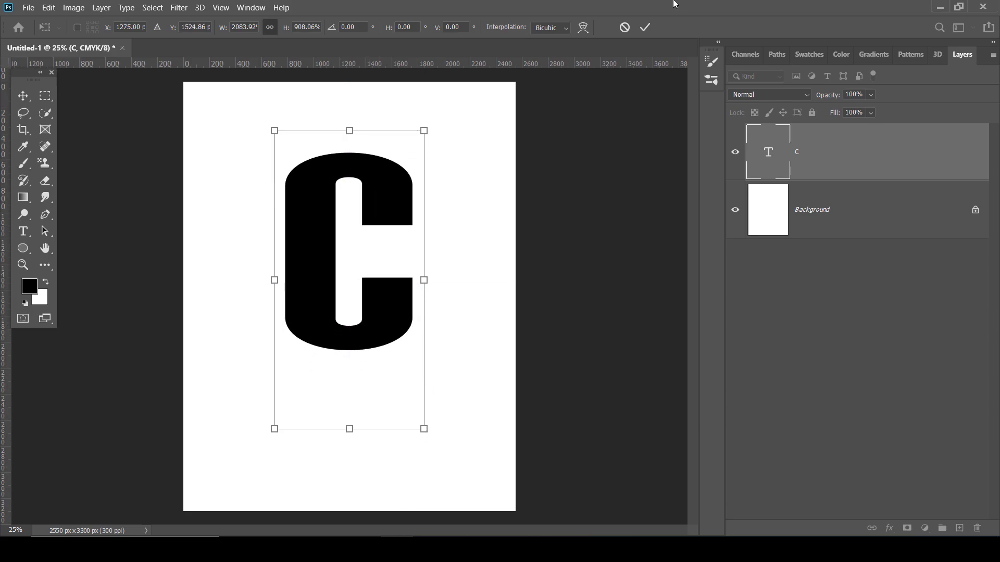
click(646, 27)
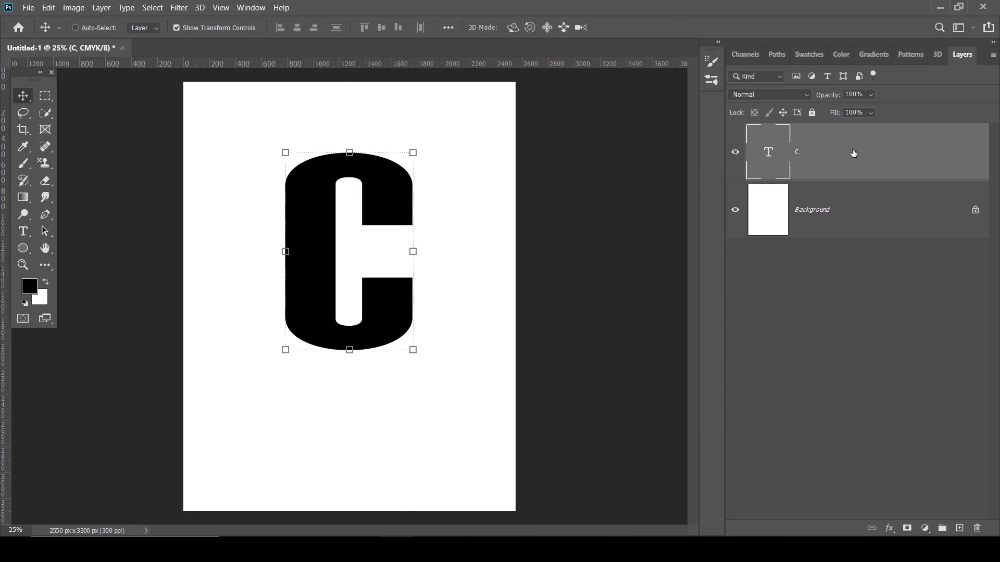
Duplicate the C text layer and recolour the lower original letter light grey, a8adab
key(ctrl+j)
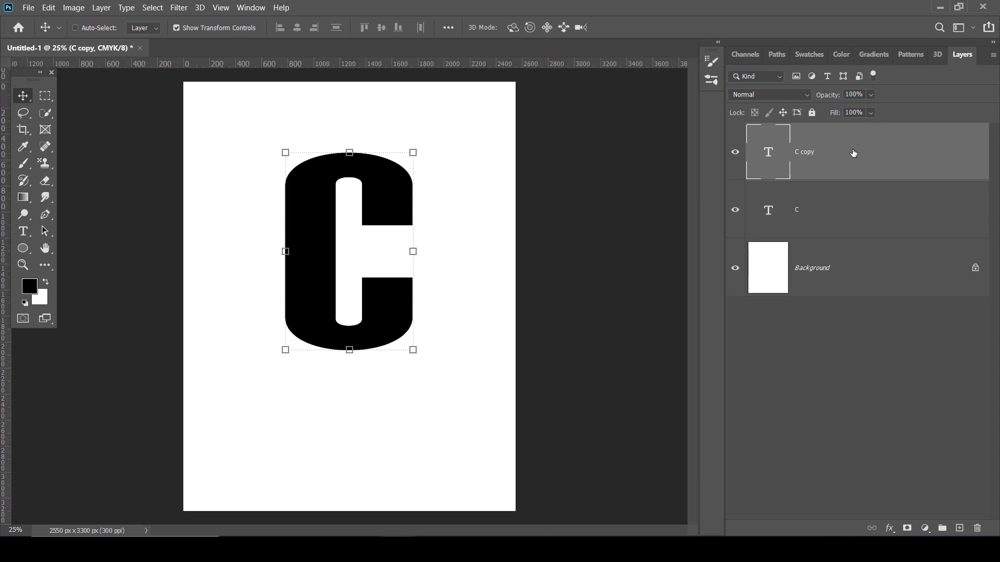
click(780, 223)
double_click(779, 219)
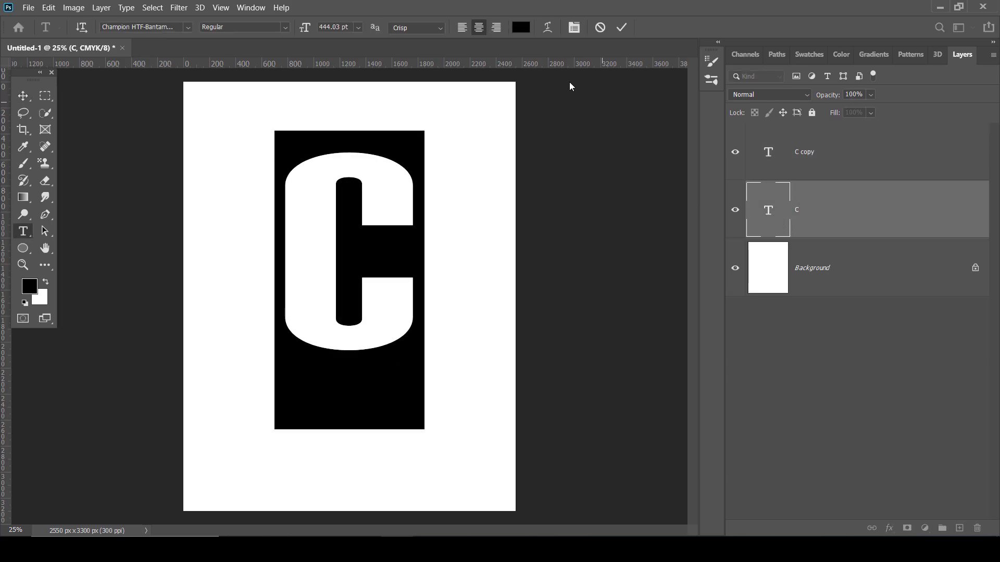
click(521, 27)
drag(569, 266, 566, 240)
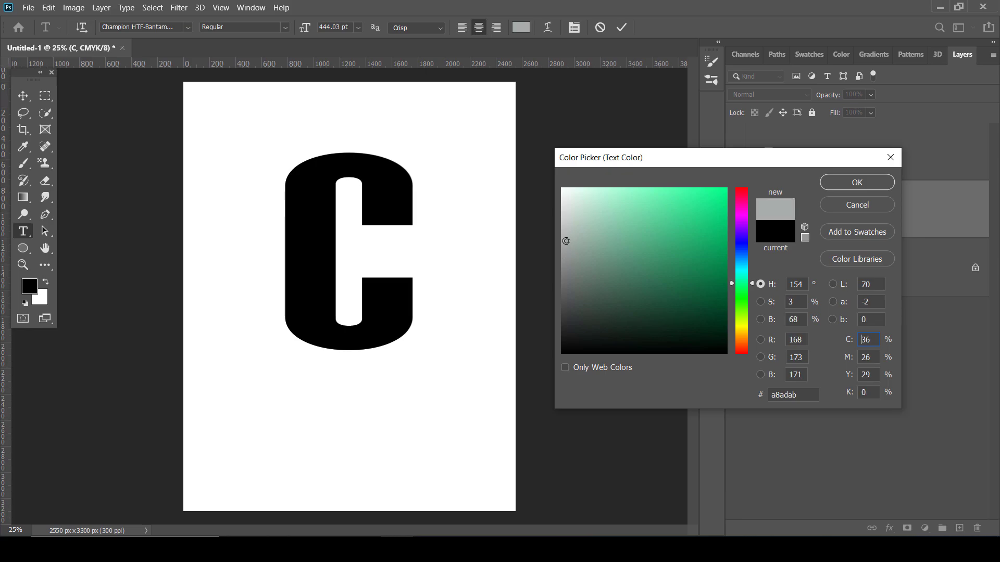
click(842, 186)
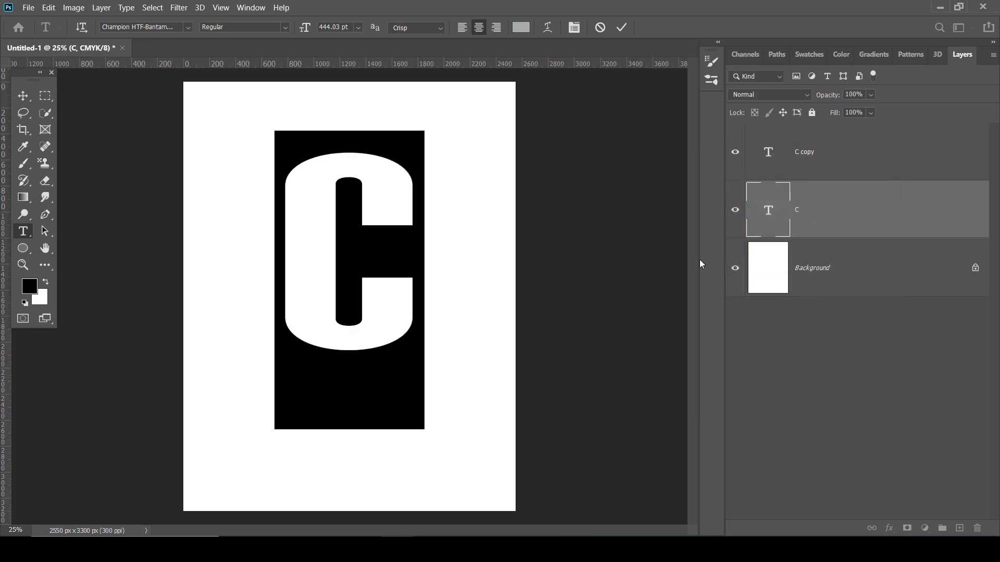
key(Escape)
key(v)
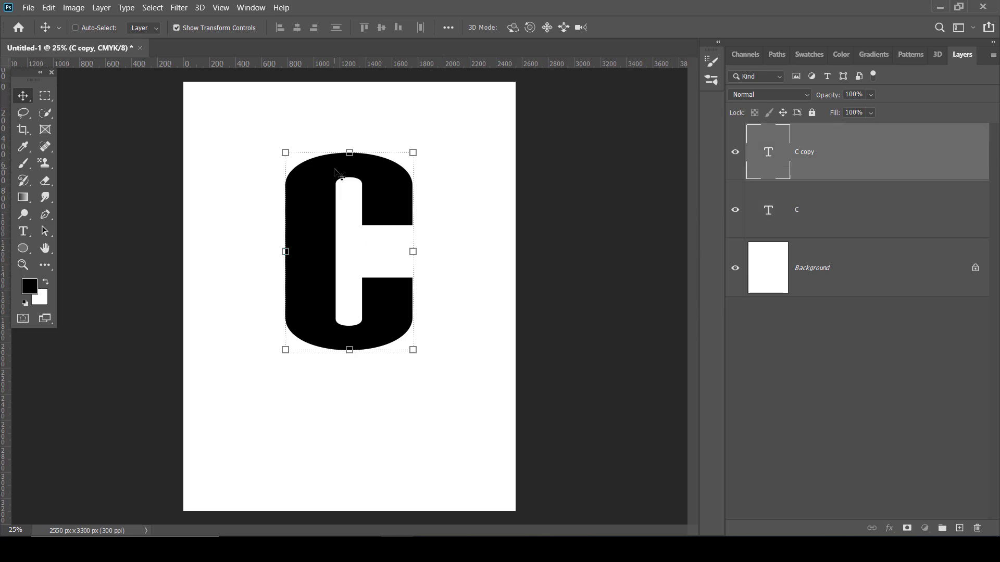
Shift the black C copy horizontally to the left so the grey C beneath forms an offset shadow on its right side
key(alt+bracketright)
key(shift+Left)
key(shift+Left)
key(shift+Left)
key(shift+Left)
key(shift+Left)
key(shift+Left)
key(shift+Left)
key(shift+Left)
key(shift+Left)
key(shift+Left)
key(shift+Left)
key(shift+Left)
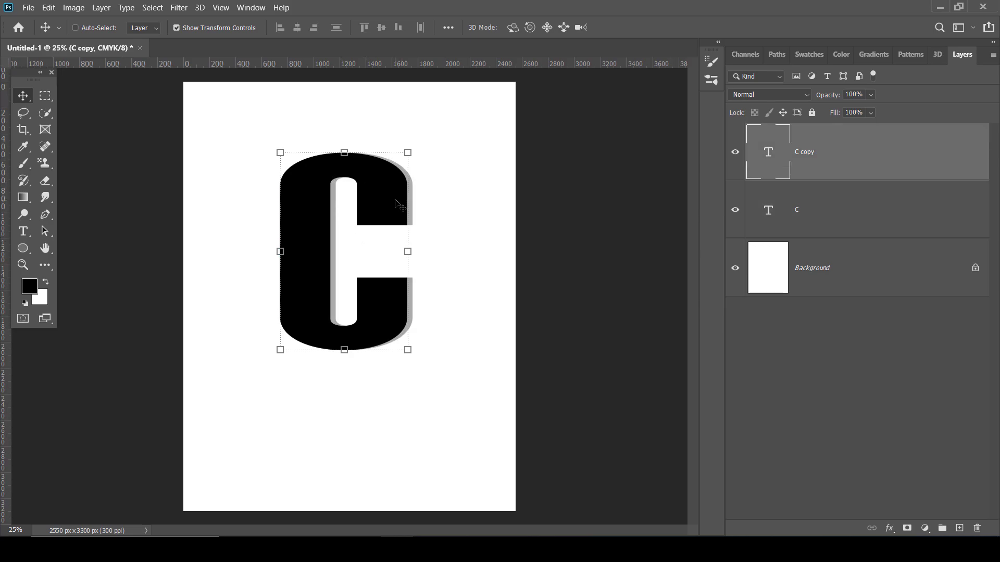
key(shift+Left)
key(shift+Left)
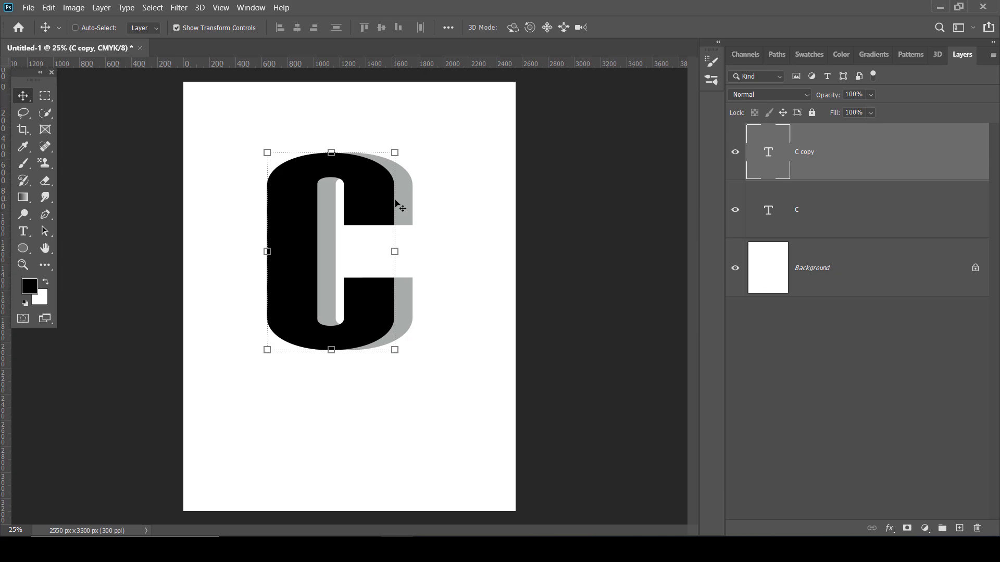
key(shift+Left)
key(shift+Left)
key(shift+Left)
key(shift+Right)
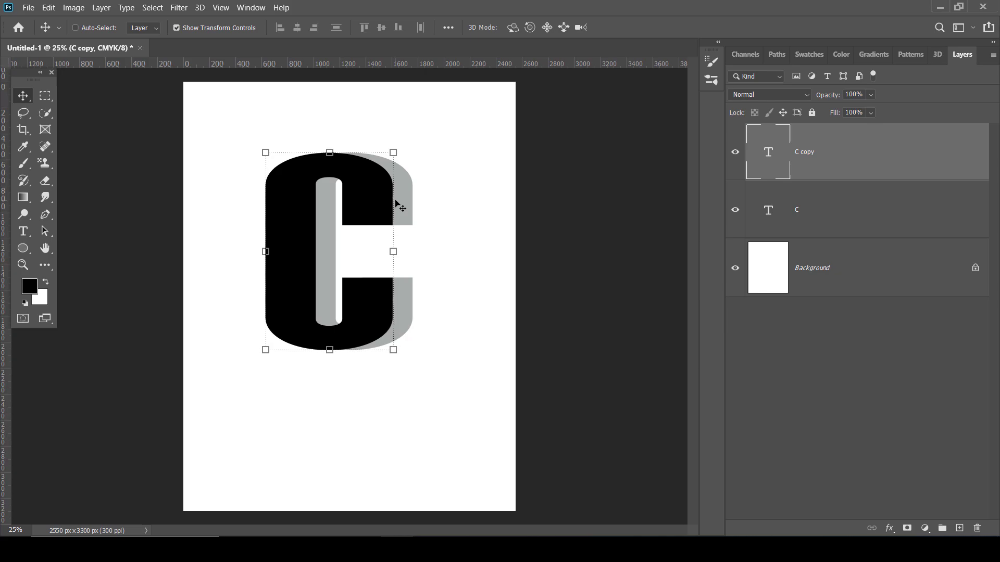
key(shift+Right)
key(shift+Right)
key(shift+Right)
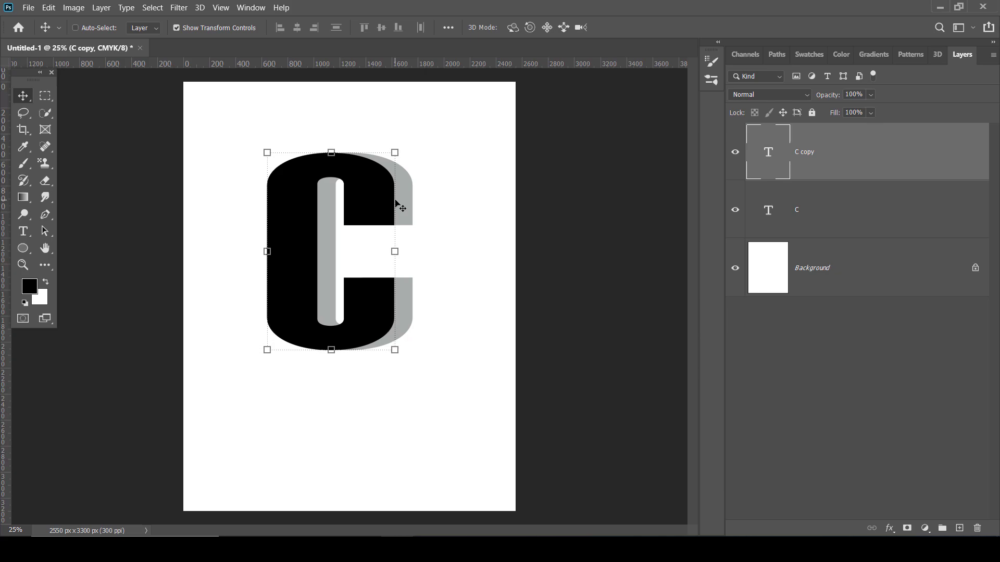
key(shift+Left)
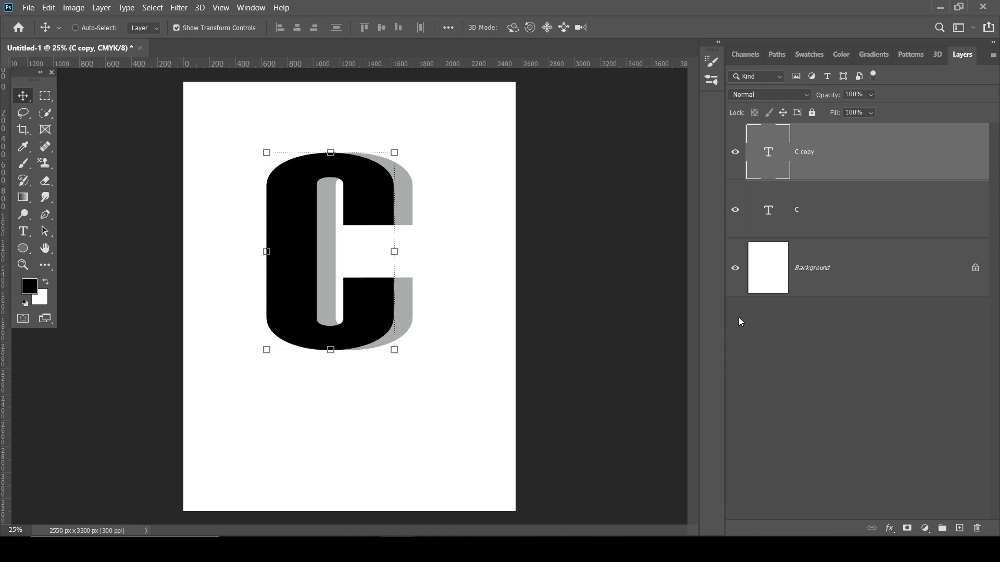
Place the sitting cheetah photo from Downloads as an embedded image above C copy and move it up over the letter
click(748, 329)
click(810, 165)
click(26, 8)
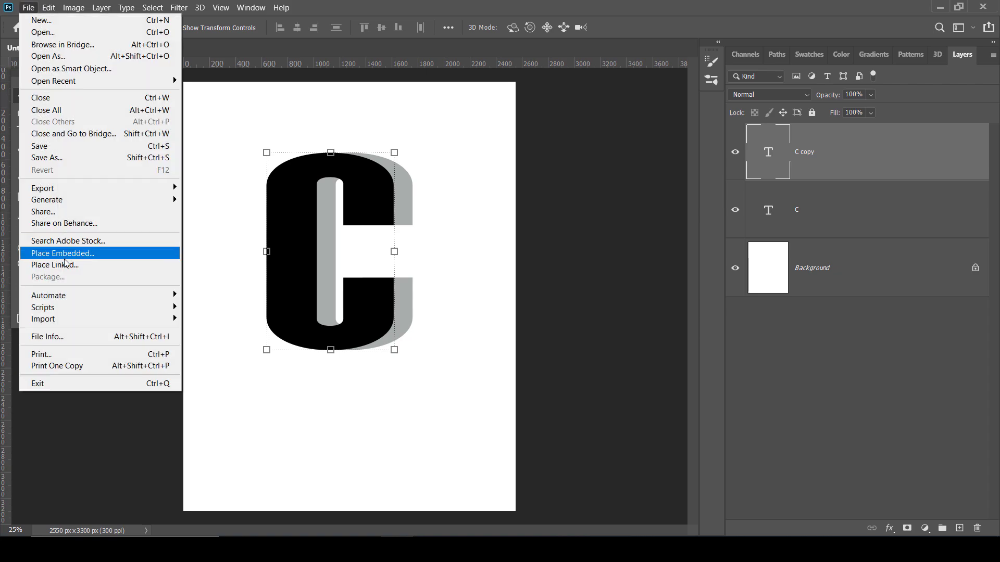
click(71, 255)
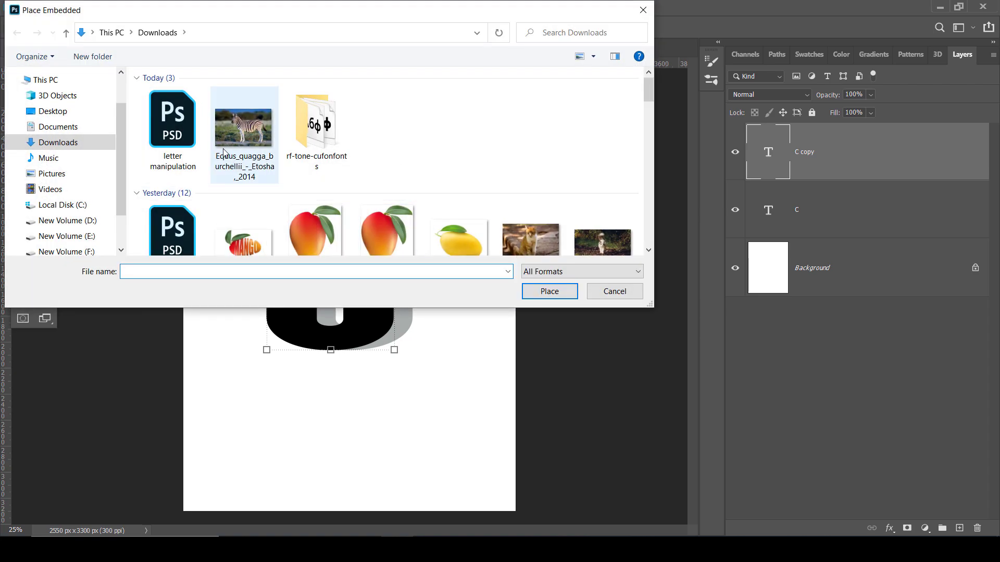
scroll(241, 139, down, 3)
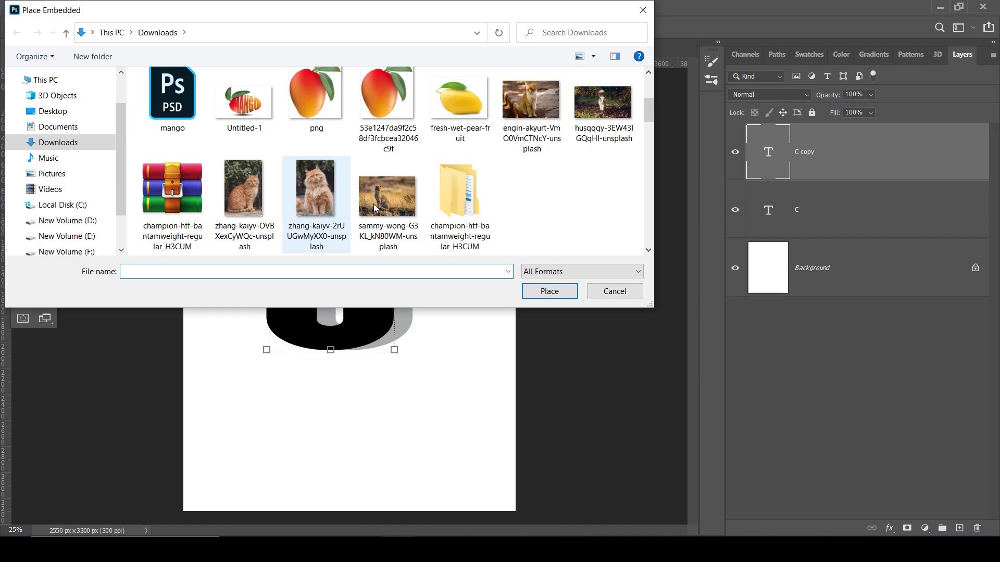
click(388, 198)
click(556, 290)
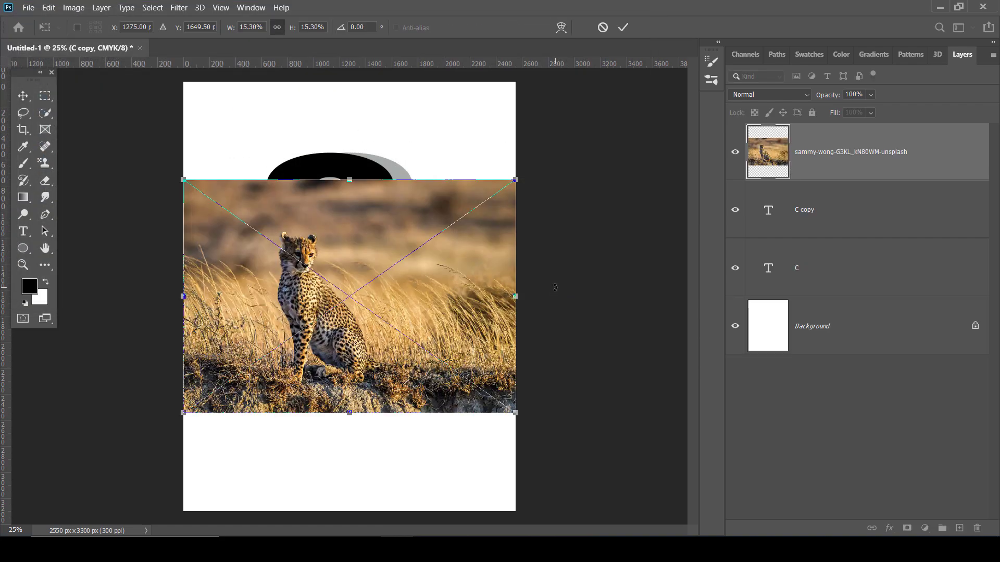
drag(427, 319, 425, 273)
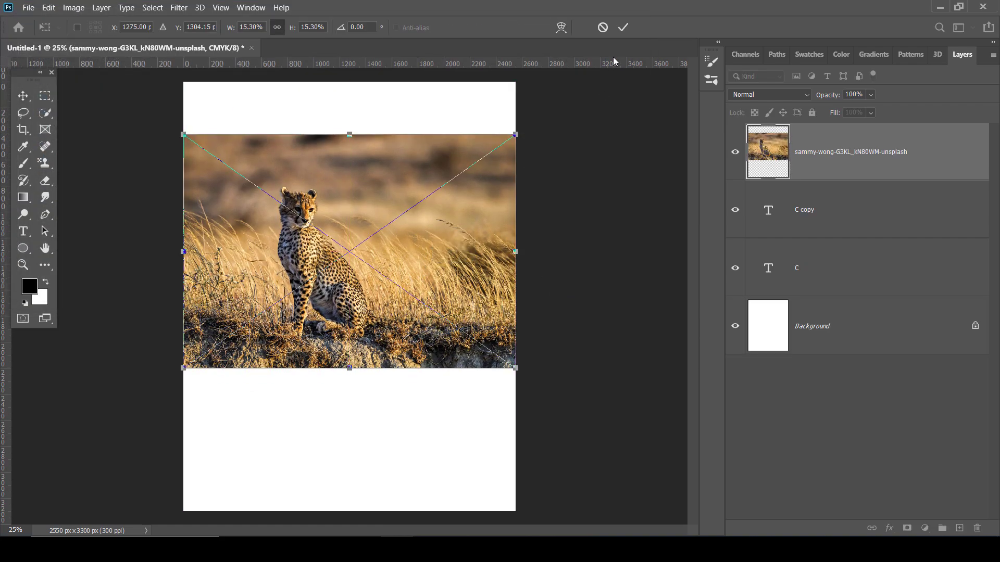
click(621, 29)
Hide the grey C layer and lower the cheetah photo's opacity to 58%
click(735, 267)
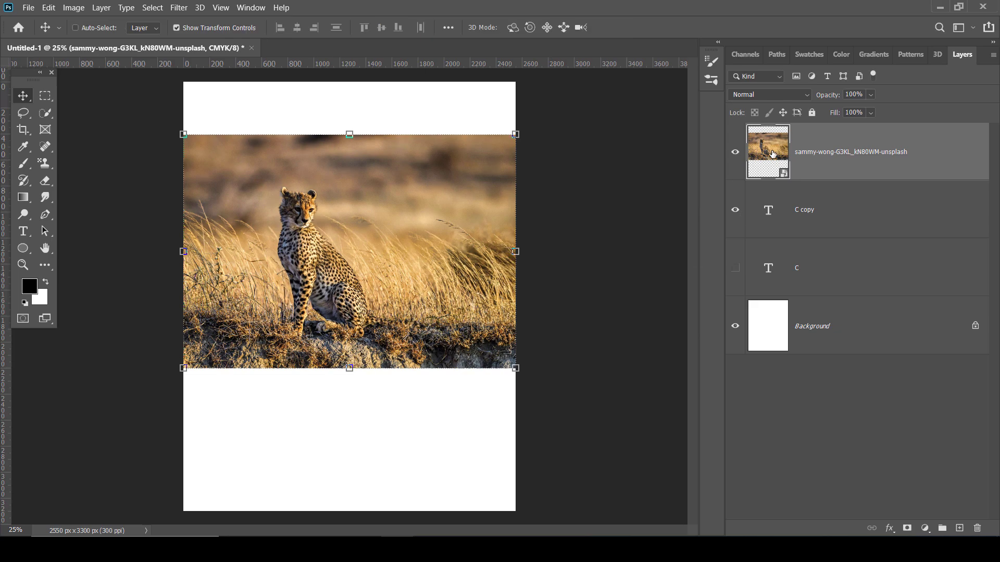
click(870, 94)
mouse_move(849, 110)
mouse_down()
mouse_move(869, 113)
mouse_move(859, 111)
mouse_up()
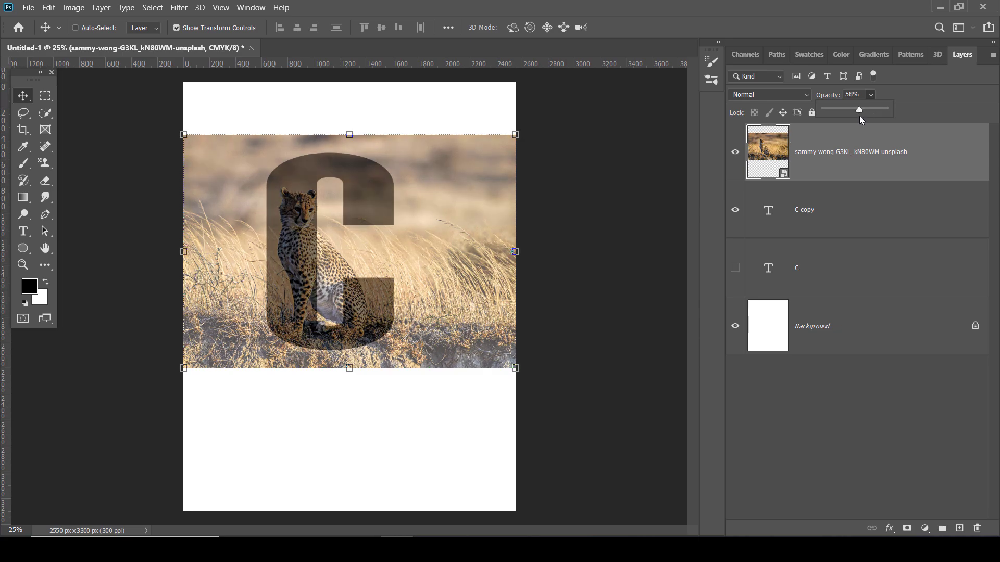
Scale the cheetah photo to 17.36%, position the animal over the left of the C, and rotate it -2.75°
drag(436, 280, 486, 348)
key(ctrl+t)
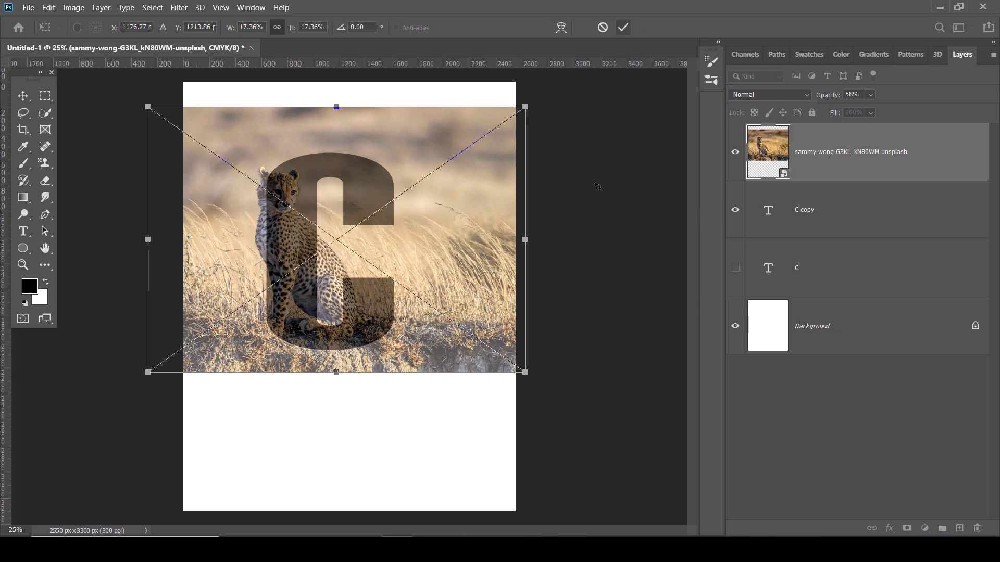
click(622, 27)
drag(531, 107, 525, 97)
click(623, 27)
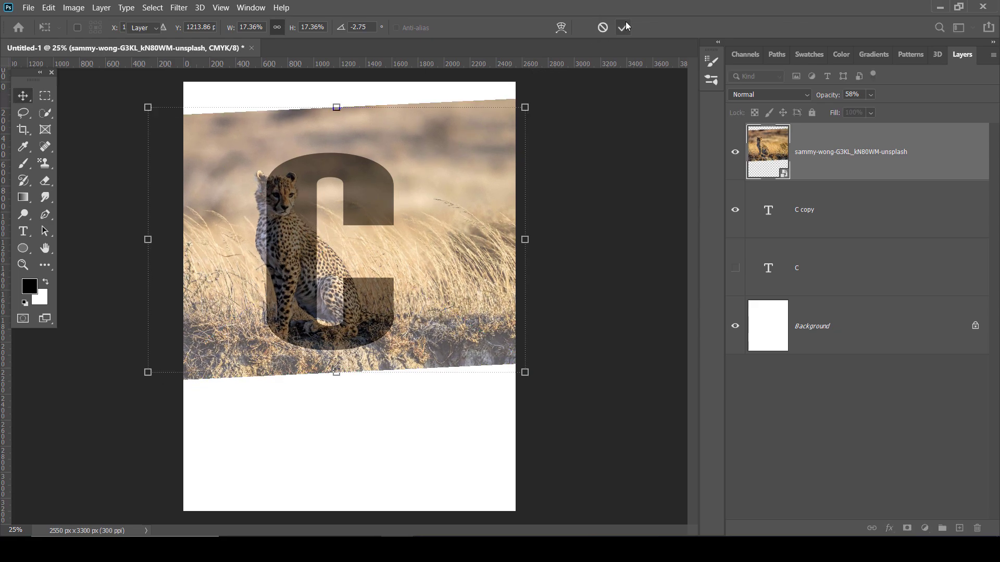
Clip the cheetah photo to the C copy layer and restore its opacity to 100%
right_click(815, 159)
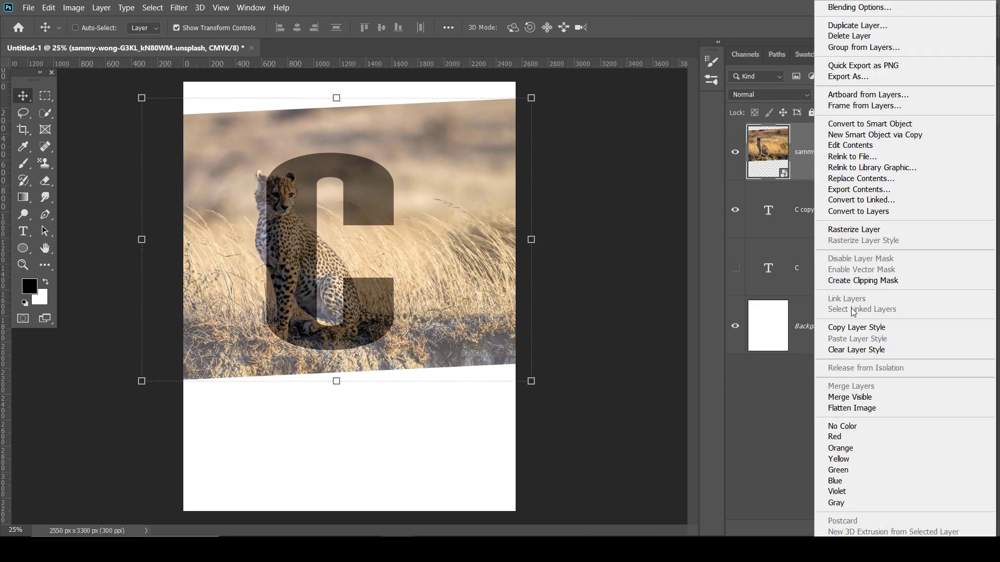
click(850, 280)
click(869, 95)
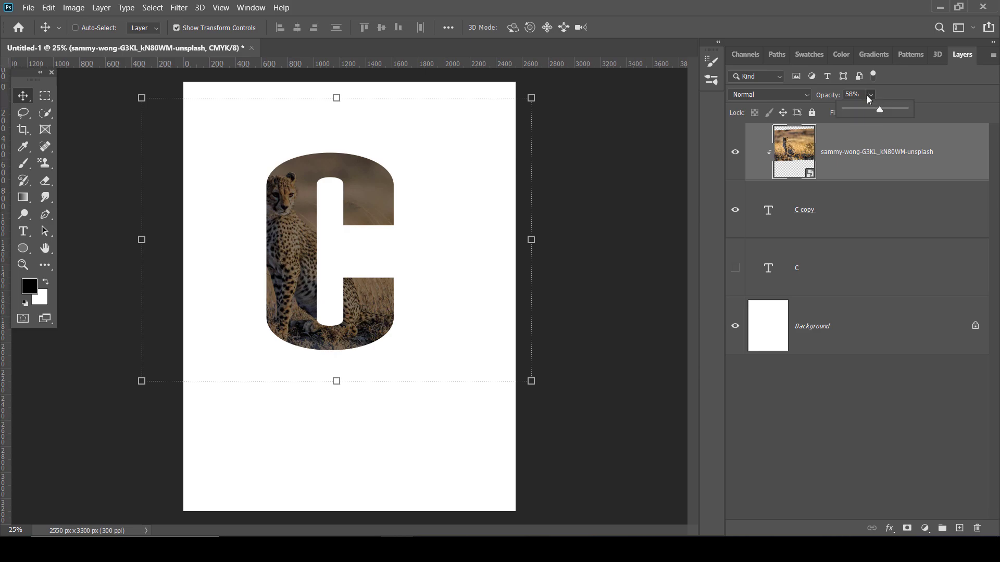
click(629, 259)
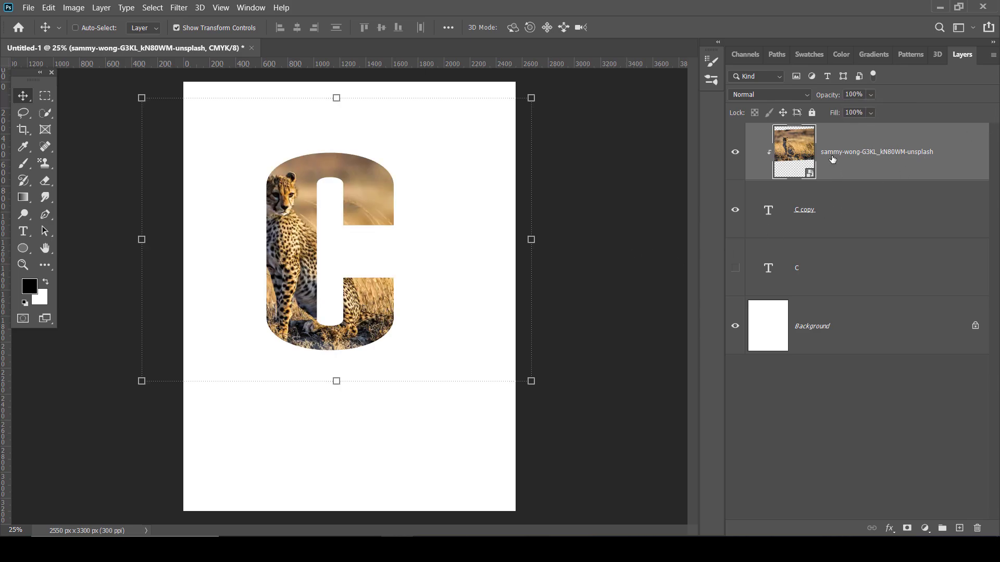
Duplicate the cheetah photo, select its subject, and add a layer mask that isolates the cheetah on the copy
key(ctrl+j)
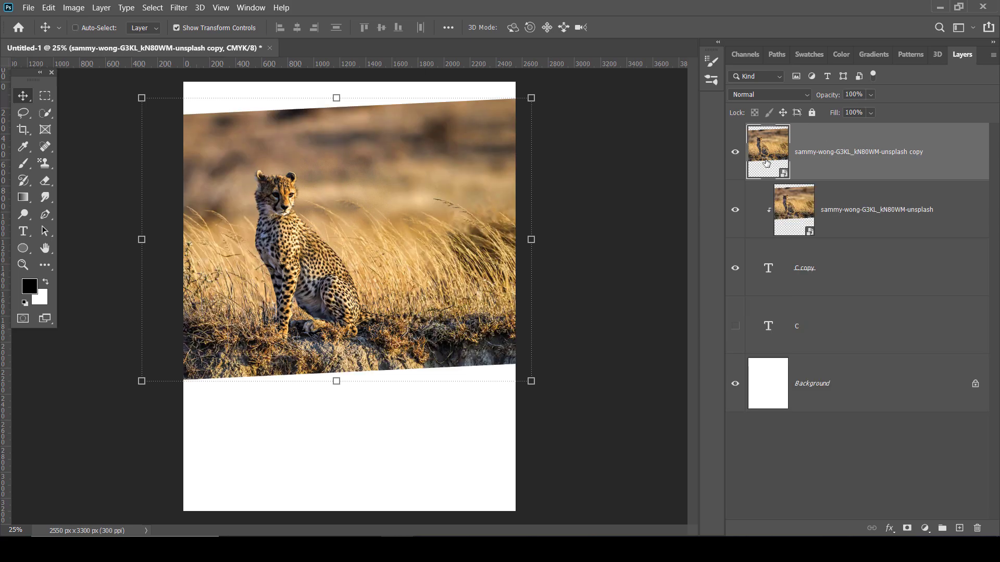
click(153, 7)
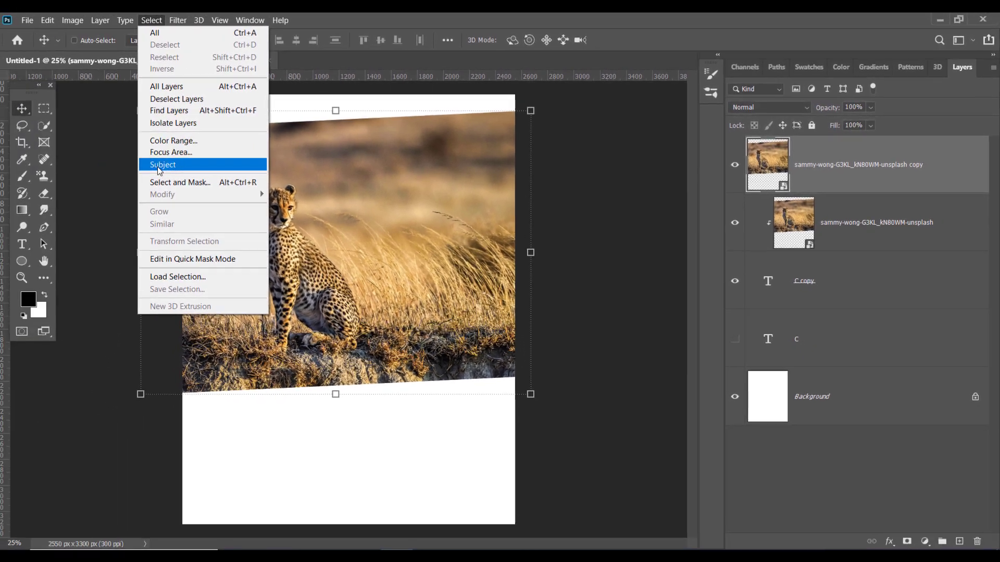
click(53, 172)
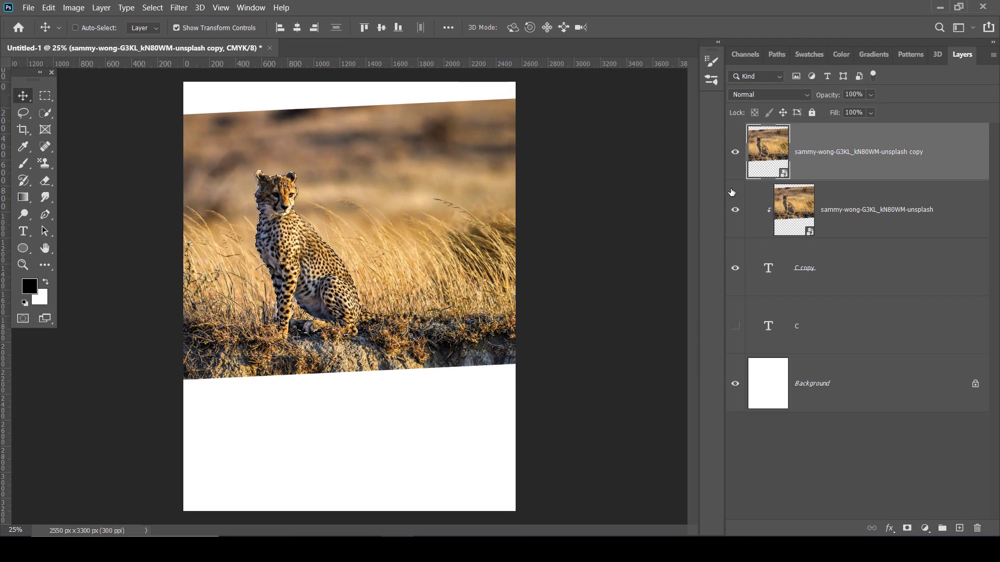
click(909, 528)
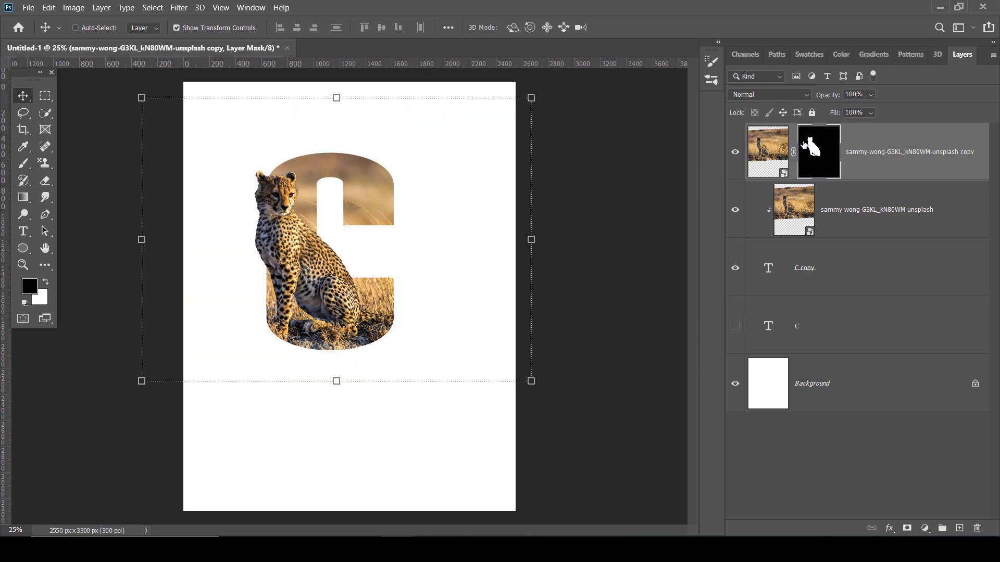
Load the C copy letter's outline as a selection, invert it, and target the layer mask of the cheetah photo copy
click(769, 269)
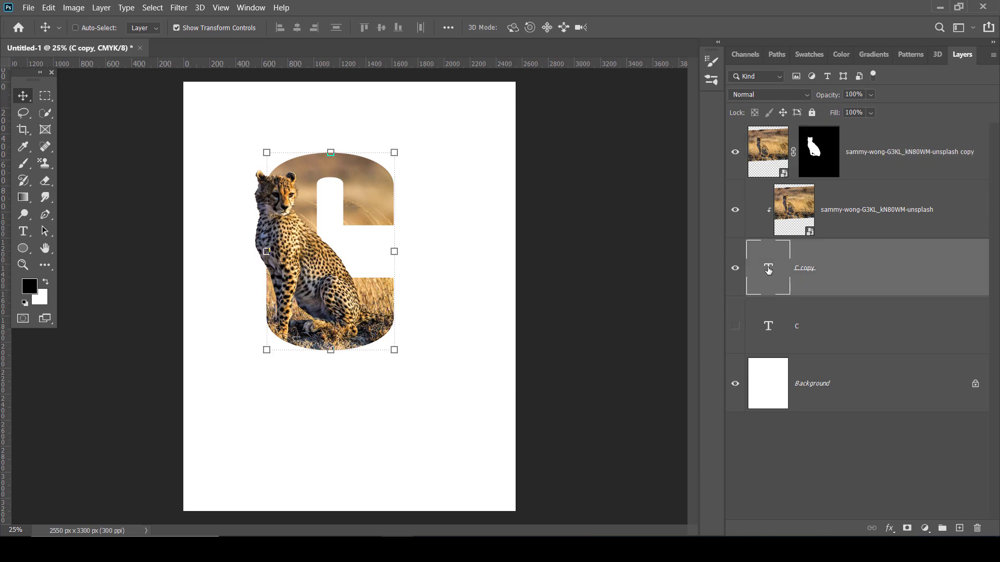
ctrl+click(767, 281)
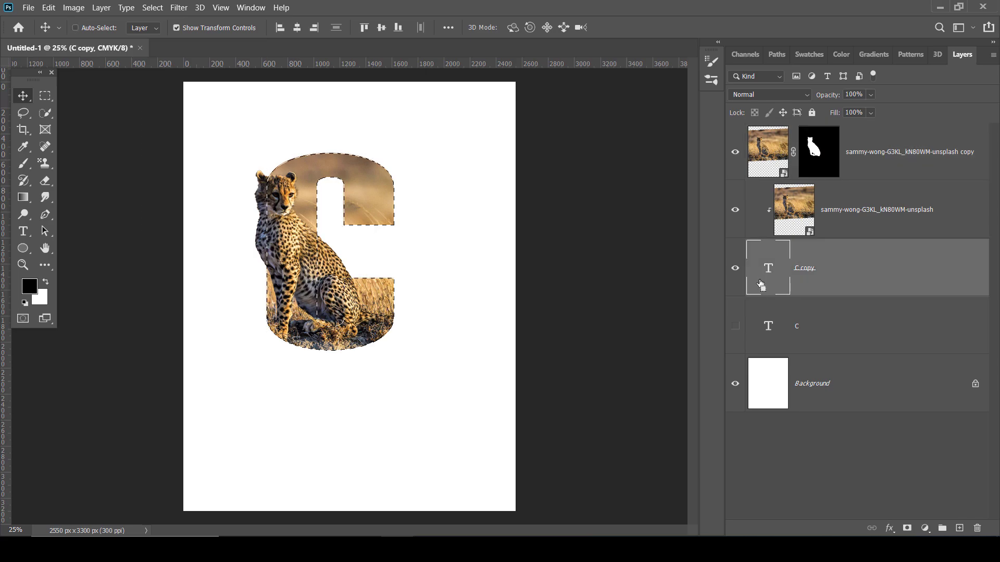
click(153, 7)
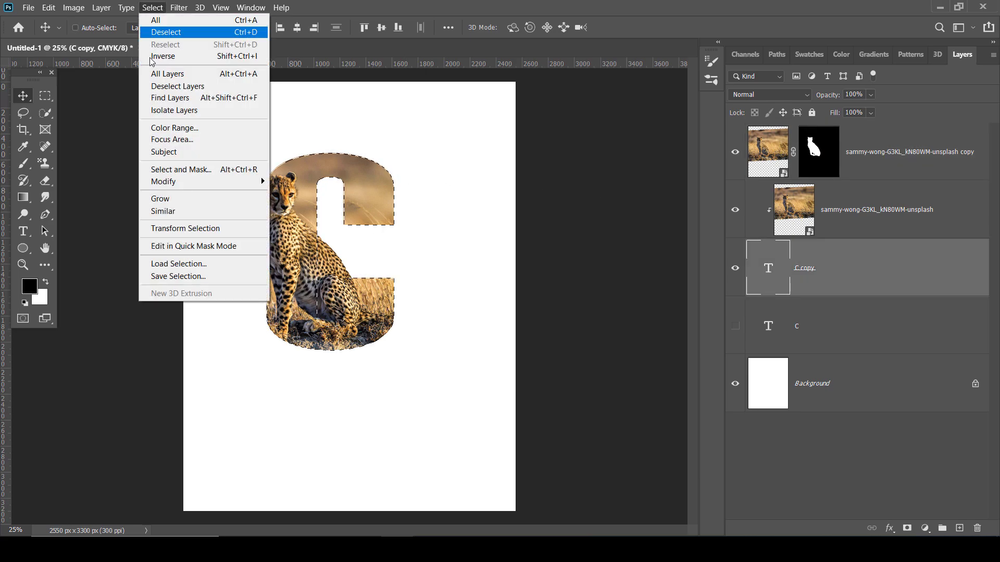
click(158, 58)
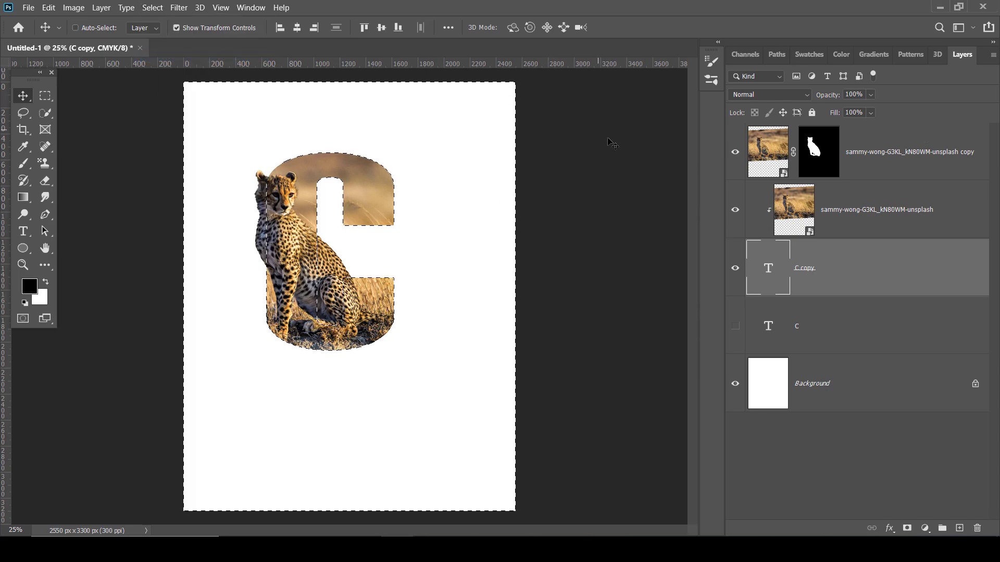
click(822, 166)
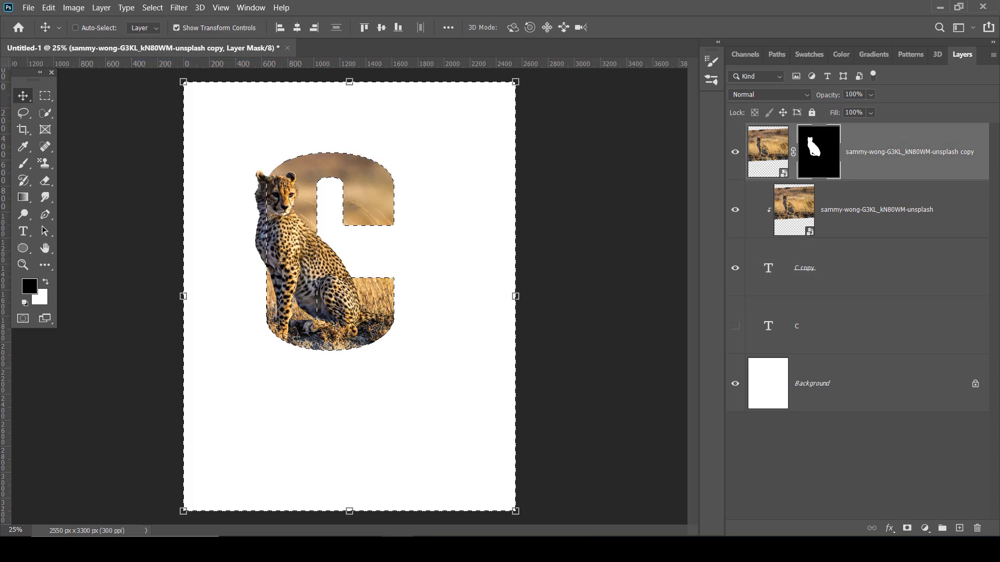
Brush black on the mask over the cheetah inside the C's inner opening, and clear the selection
click(23, 163)
click(68, 163)
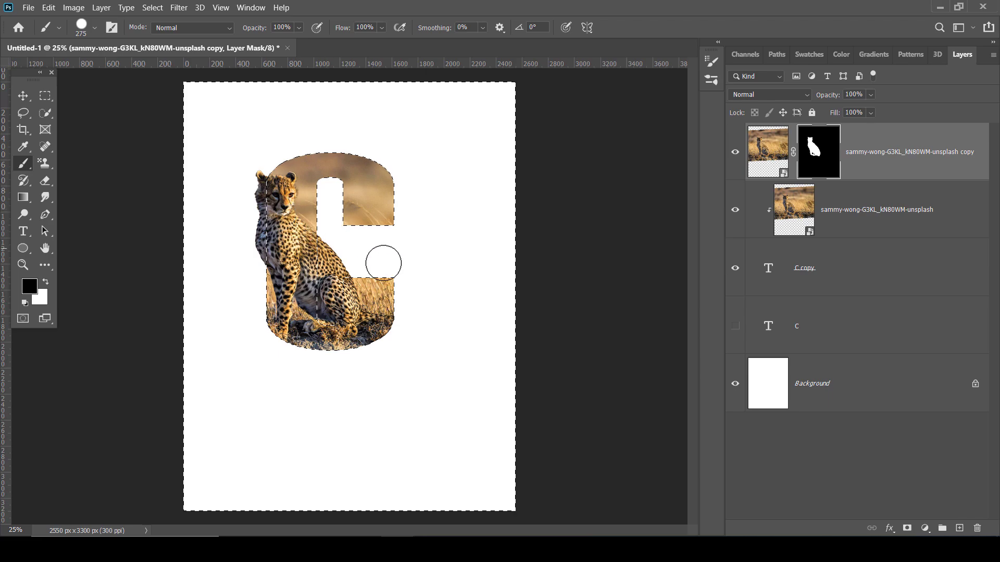
mouse_move(333, 257)
mouse_down()
mouse_move(331, 234)
mouse_move(333, 297)
mouse_move(330, 196)
mouse_move(334, 290)
mouse_up()
key(v)
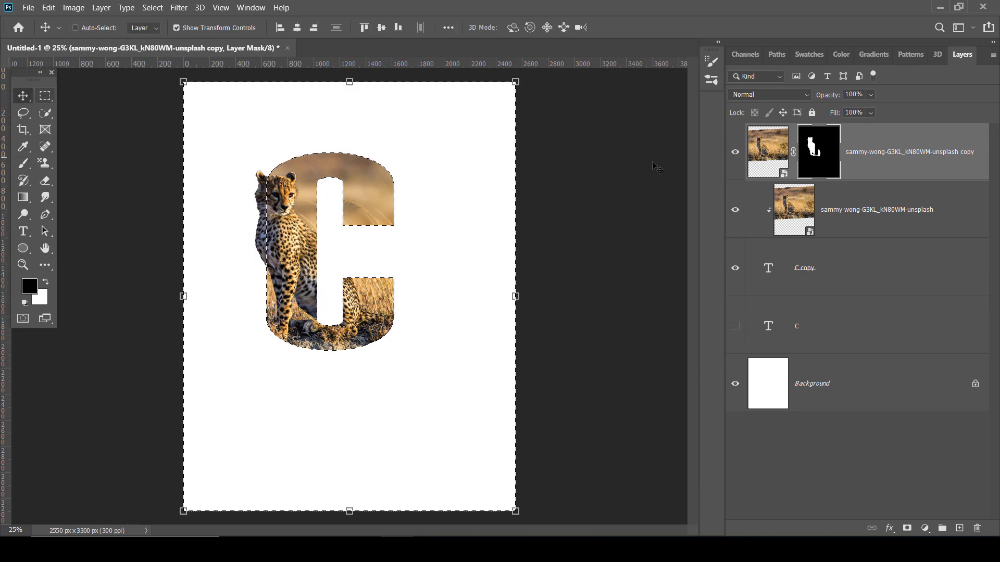
key(ctrl+d)
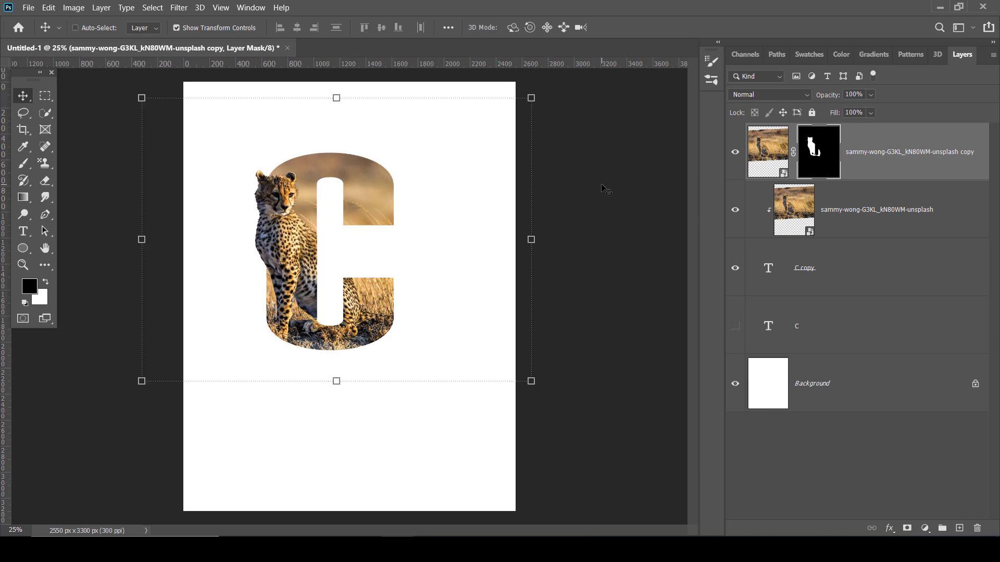
Duplicate the clipped cheetah photo, place the copy directly above the original C layer, and clip it to that letter
click(870, 211)
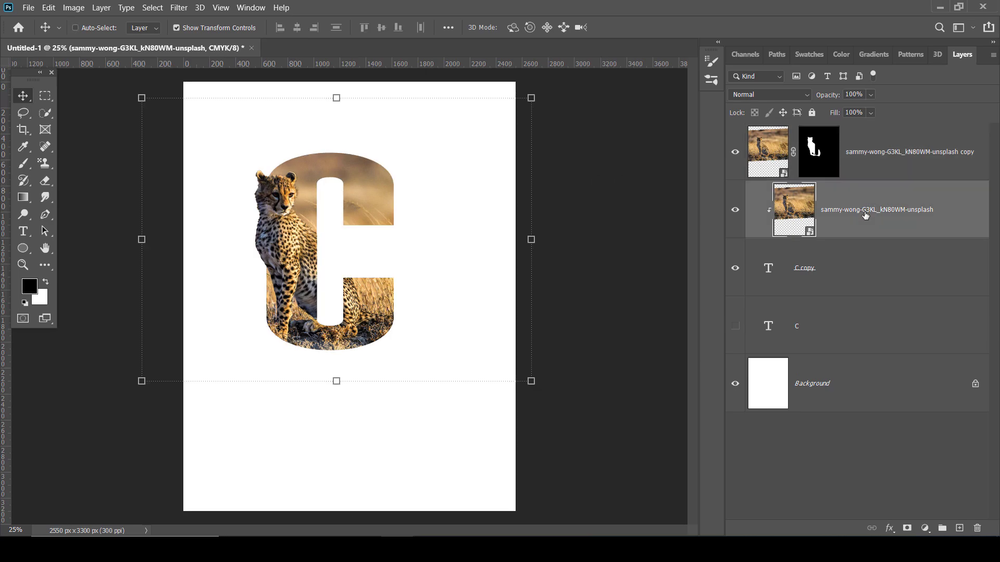
key(ctrl+j)
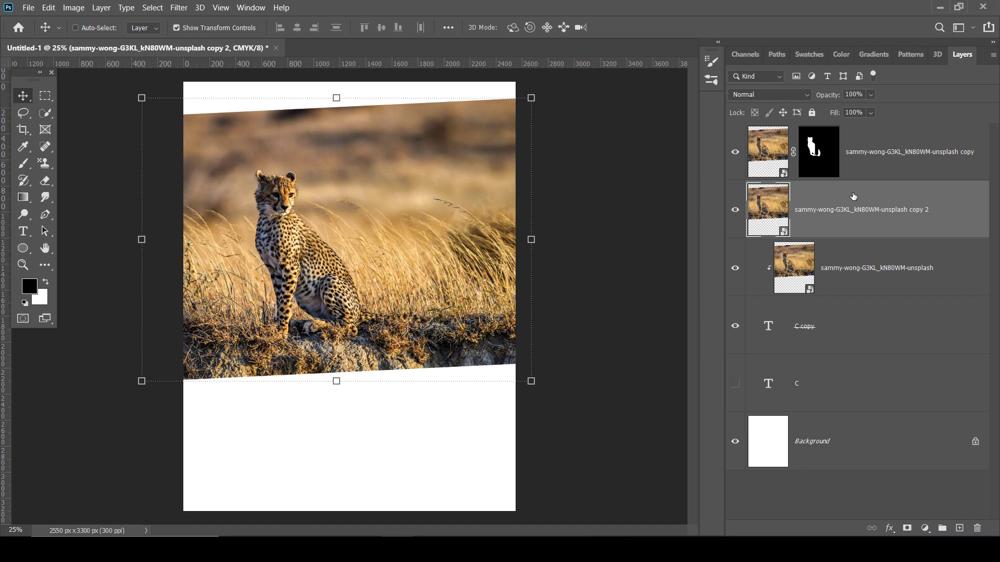
drag(844, 218, 848, 376)
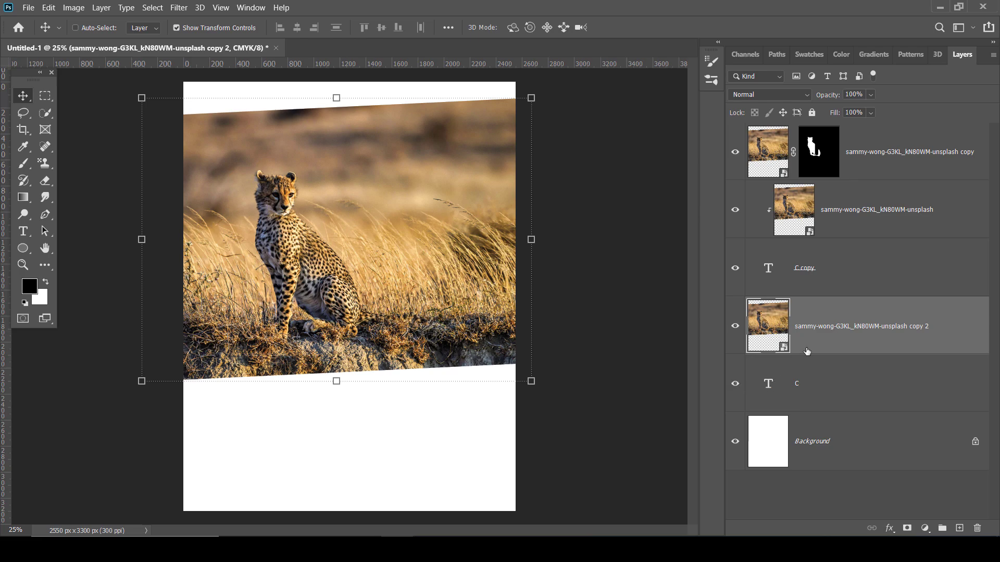
right_click(843, 327)
click(701, 281)
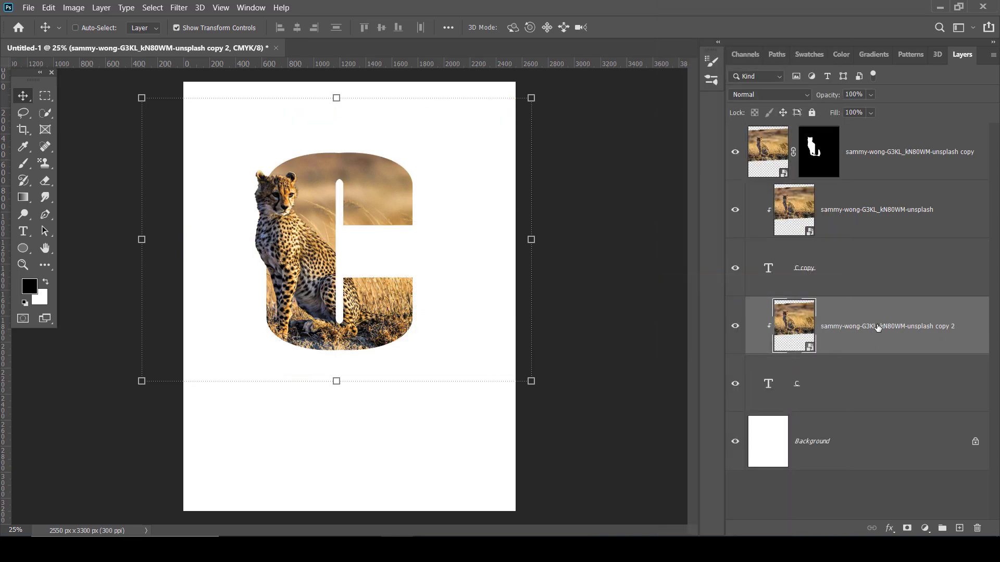
Add a clipped Levels adjustment above the offset C's photo with input black 7, midtones 0.34 and output white 251
click(925, 528)
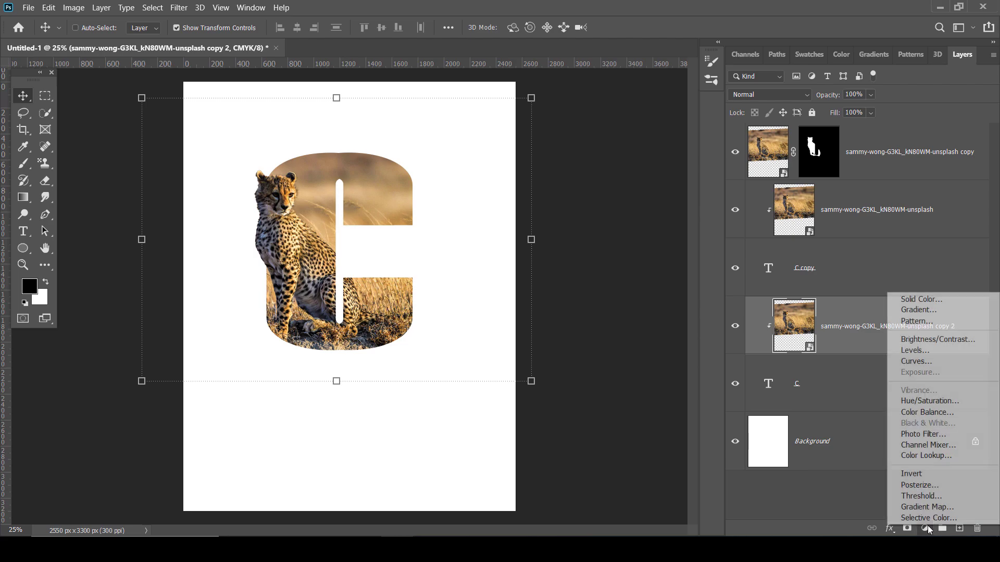
click(914, 350)
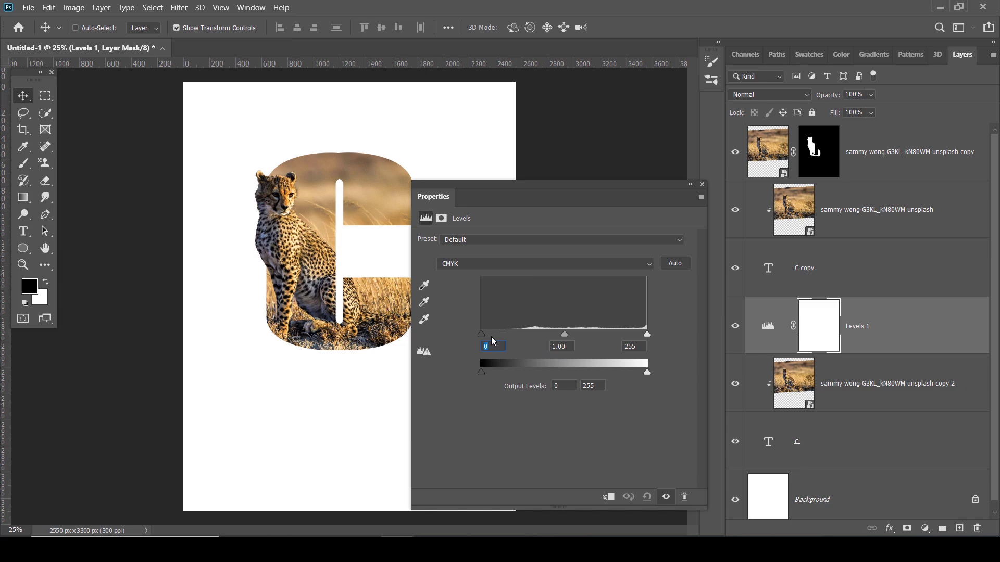
drag(565, 335, 596, 335)
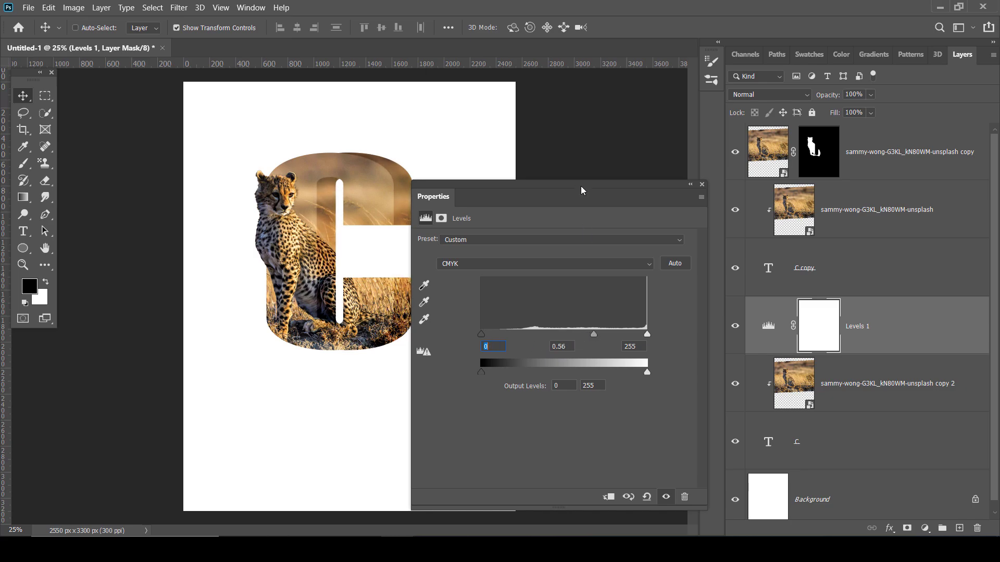
drag(583, 191, 630, 197)
drag(643, 342, 659, 339)
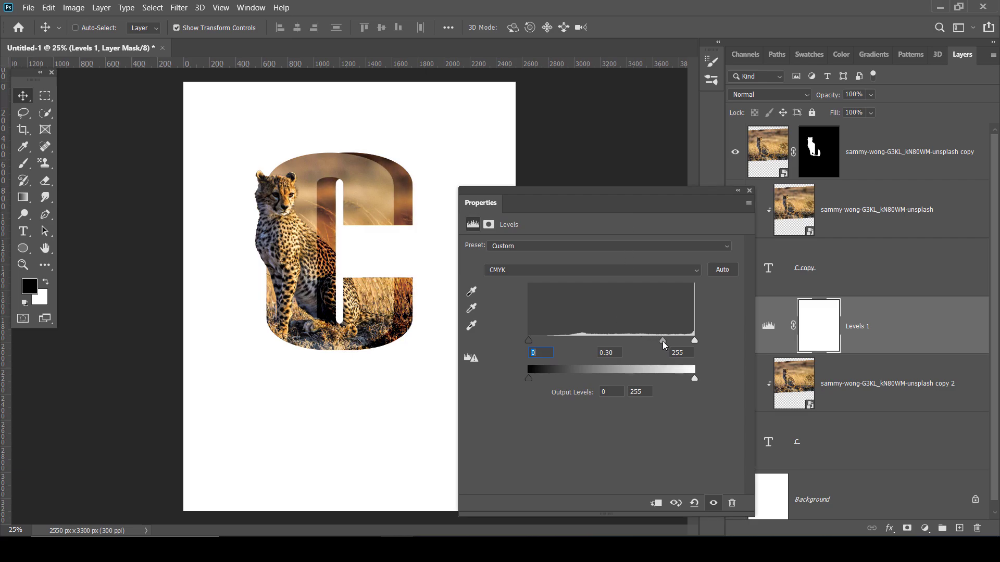
key(ctrl+z)
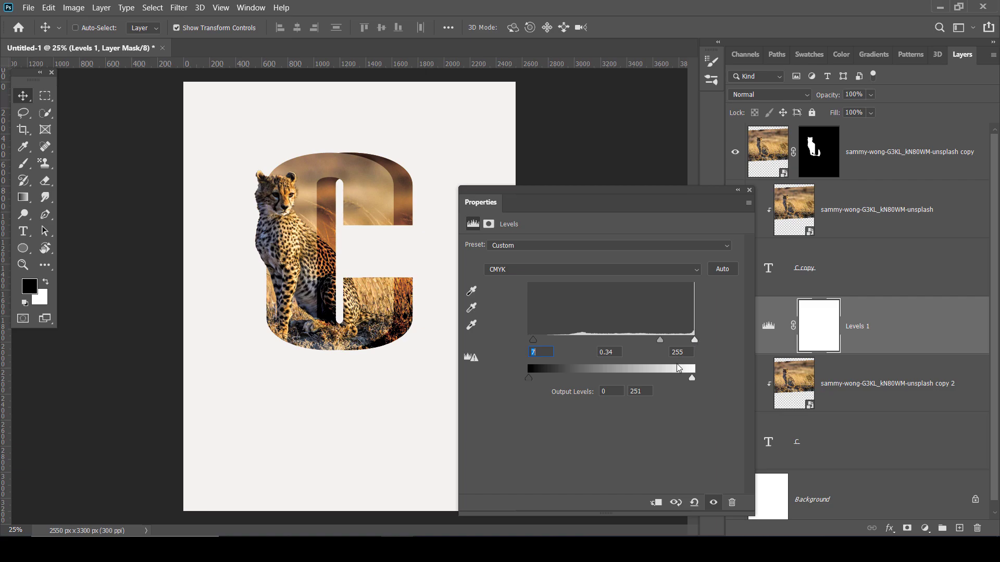
click(655, 502)
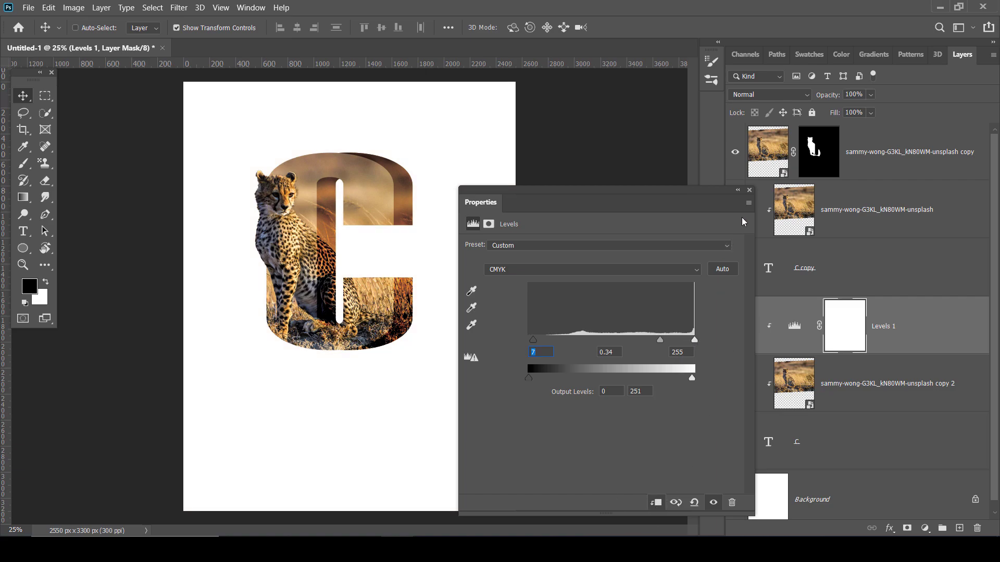
click(749, 190)
Create a new empty layer between the original C layer and the Background
click(813, 399)
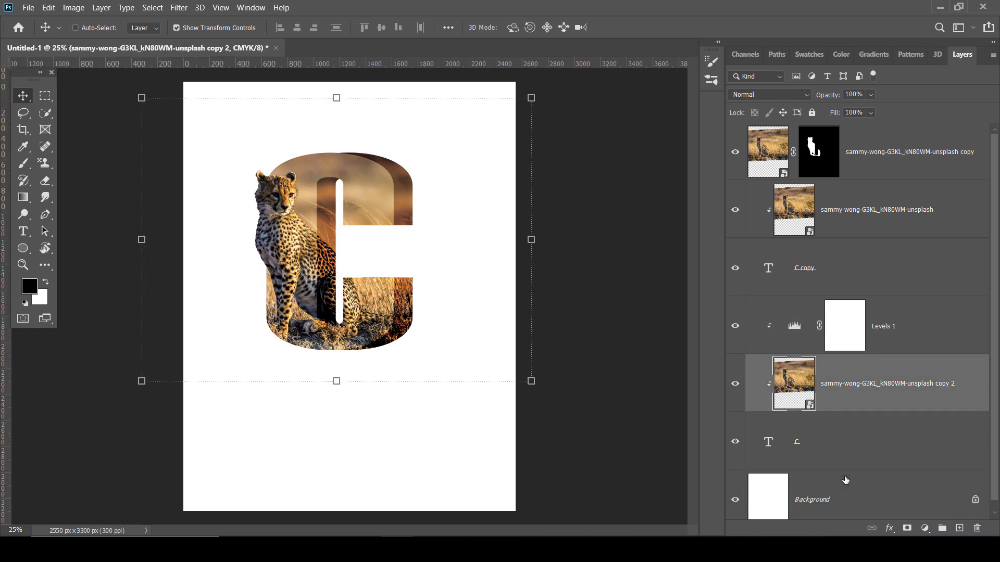
click(825, 440)
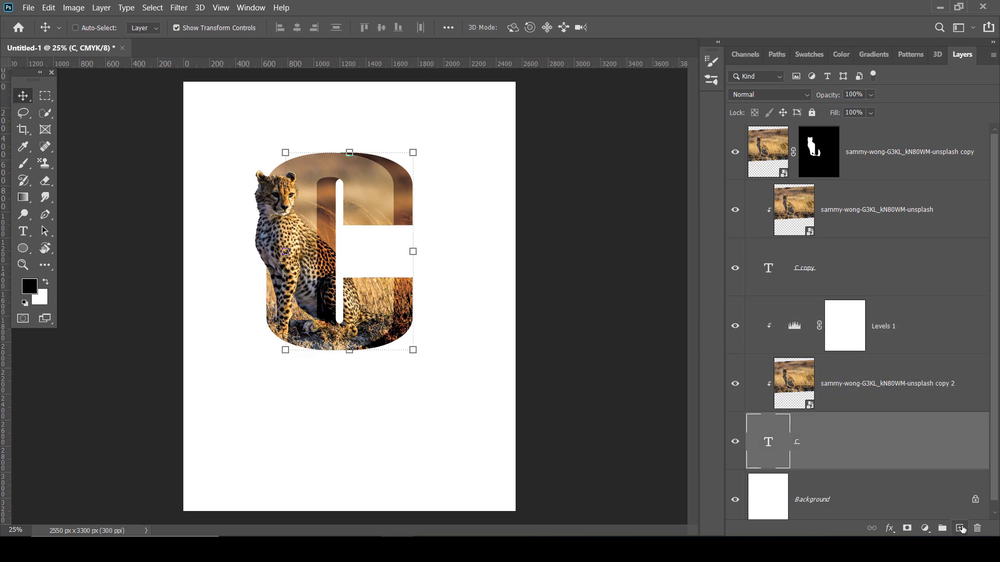
click(960, 528)
scroll(860, 448, down, 2)
drag(855, 379, 843, 433)
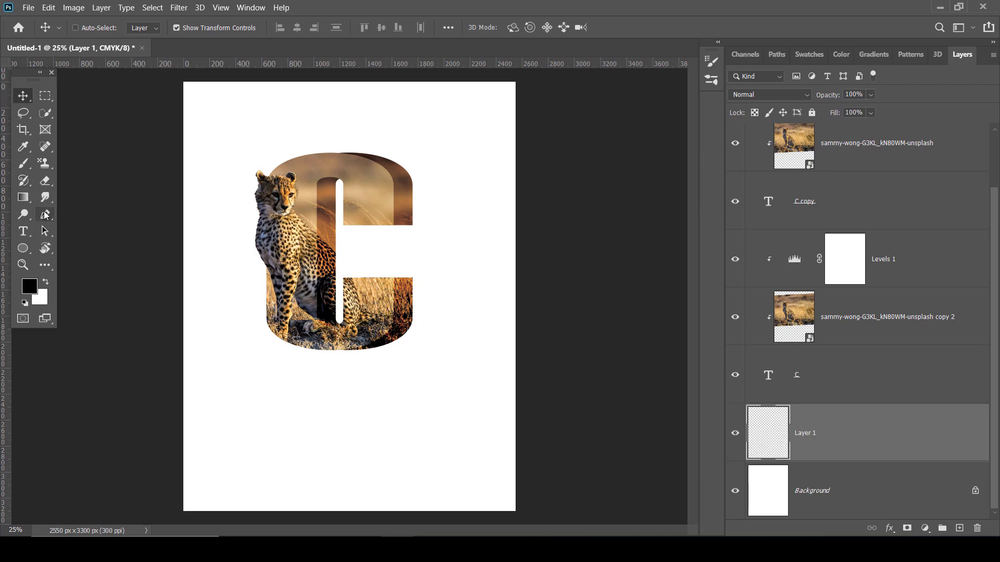
Paint a soft black shadow under the C with an enlarged Soft Round brush flattened to a thin ellipse
click(29, 162)
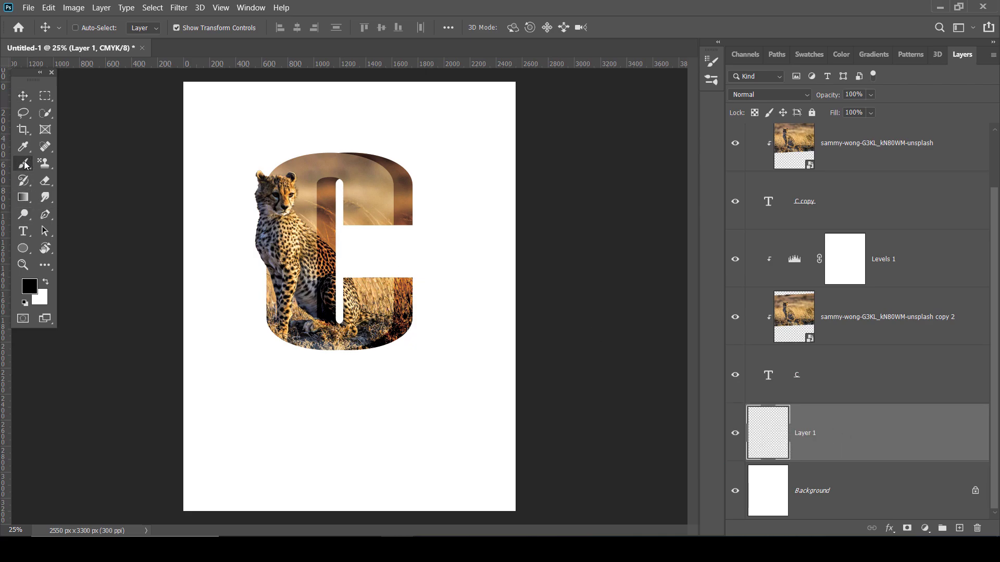
click(59, 163)
click(95, 28)
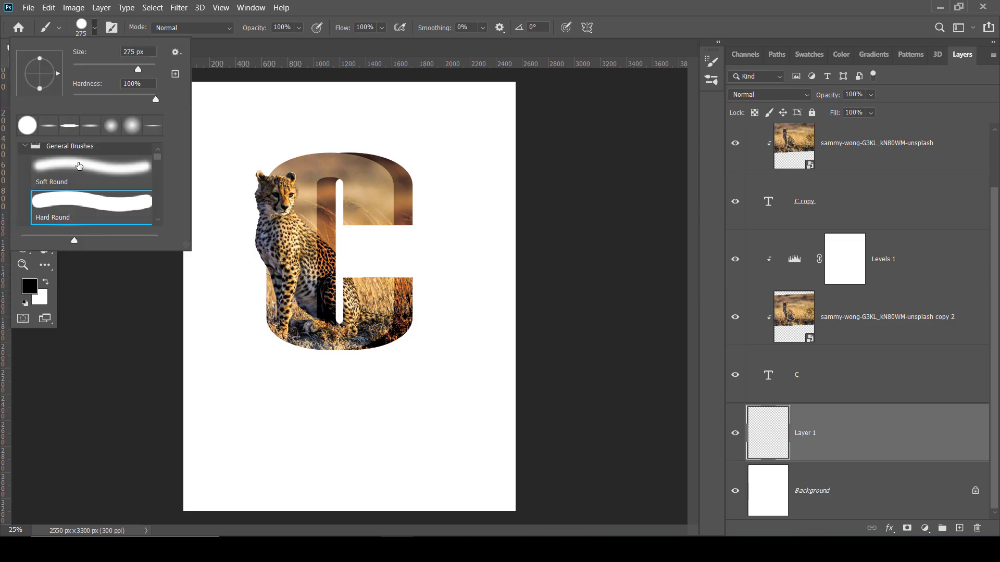
click(79, 166)
drag(42, 91, 40, 77)
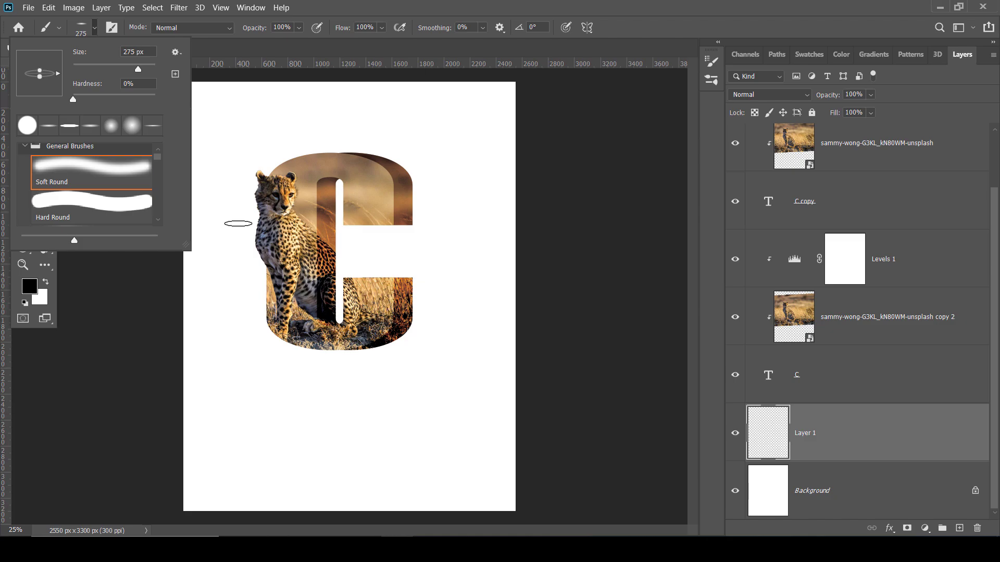
drag(138, 69, 147, 69)
click(339, 354)
Transform the shadow to 173.57% width and 43.78% height, and position it centred under the base of the C
key(ctrl+t)
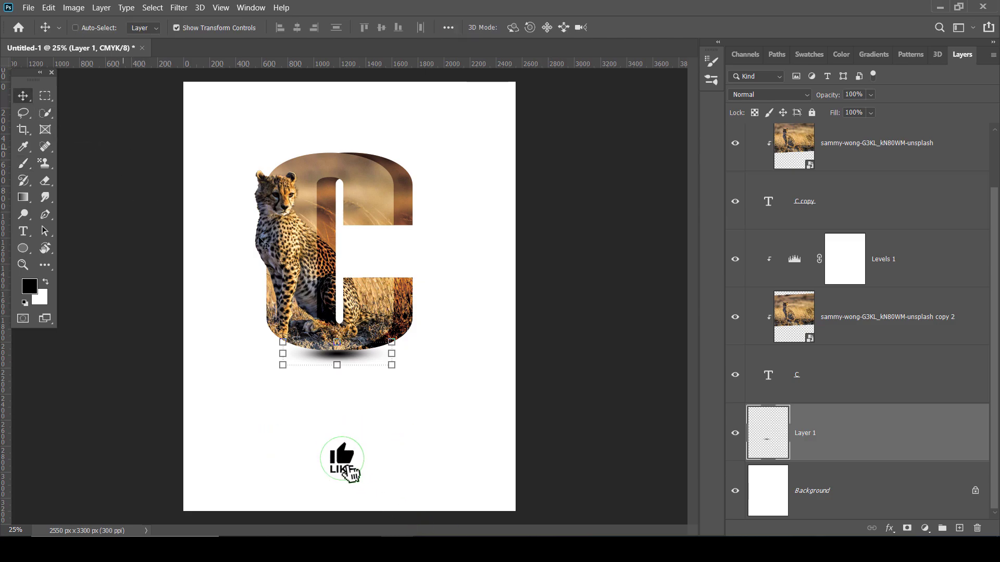
drag(392, 353, 447, 353)
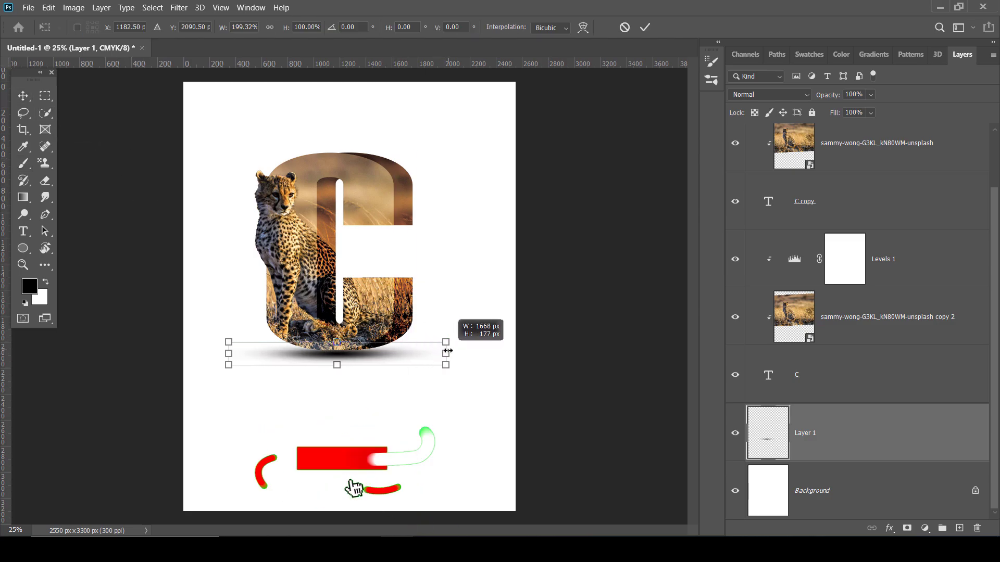
drag(338, 344, 337, 356)
drag(228, 362, 254, 360)
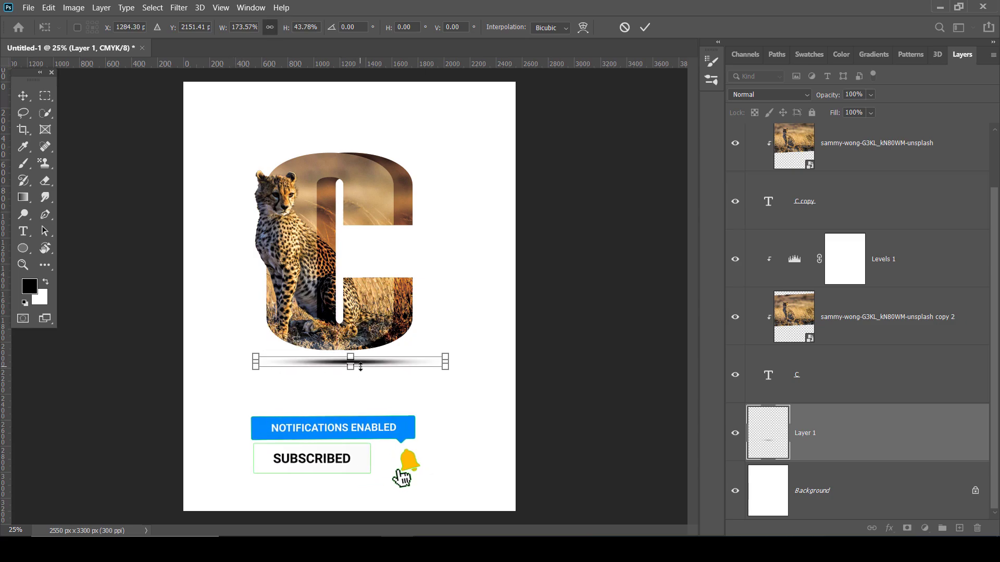
drag(357, 365, 353, 358)
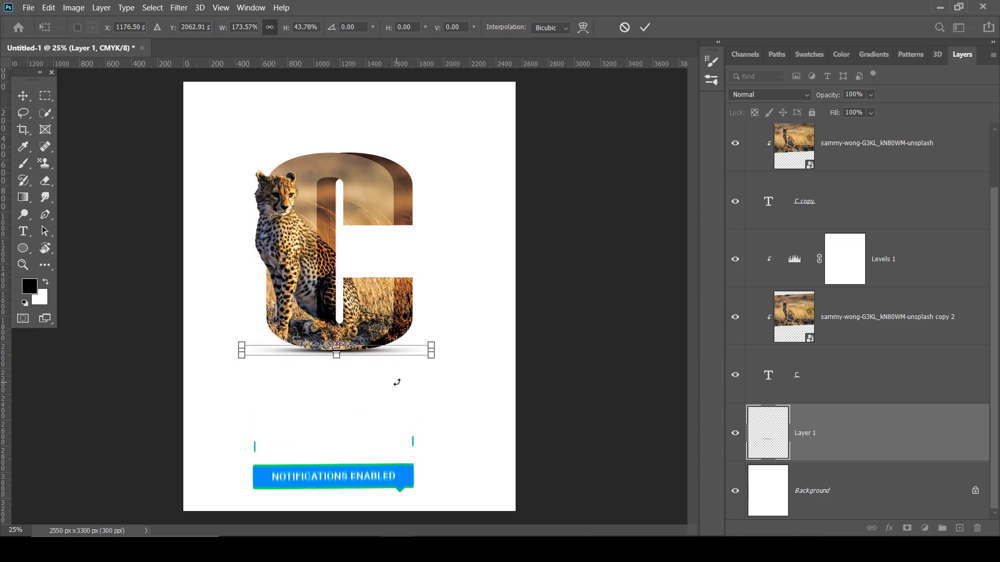
click(645, 28)
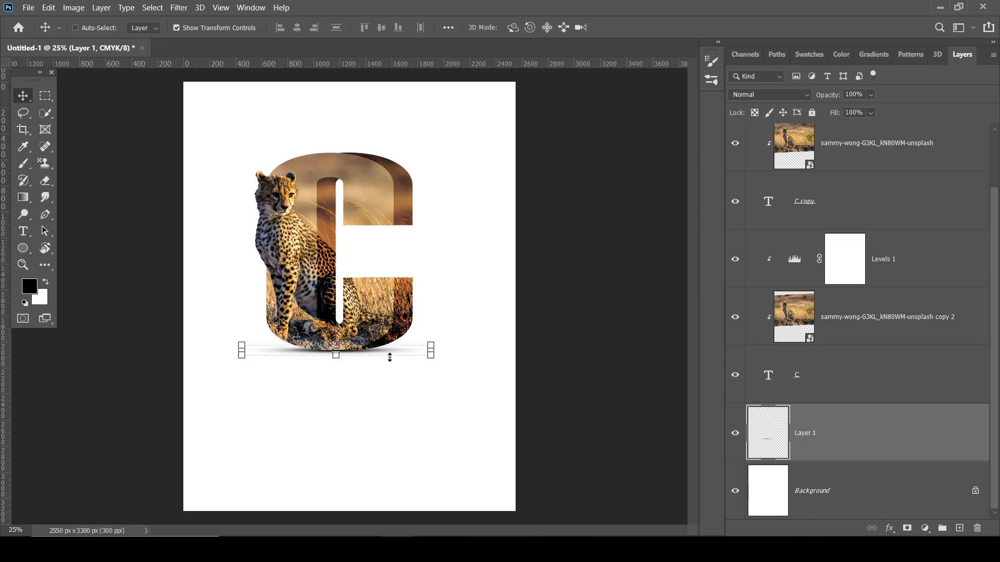
Group the two C letters with all their cheetah photos and the Levels adjustment, leaving the shadow layer out
ctrl+click(335, 350)
ctrl+click(820, 382)
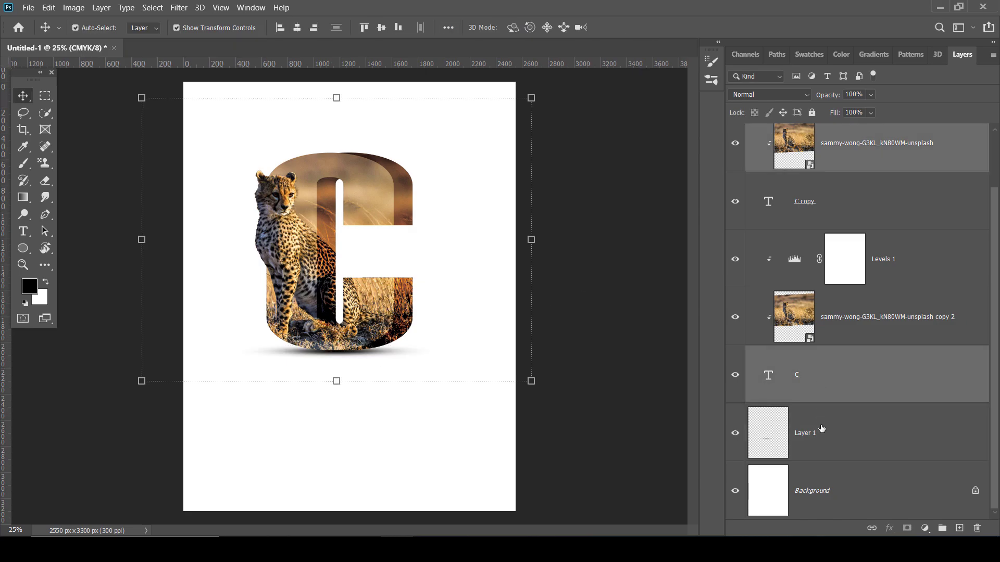
ctrl+click(831, 311)
ctrl+click(848, 271)
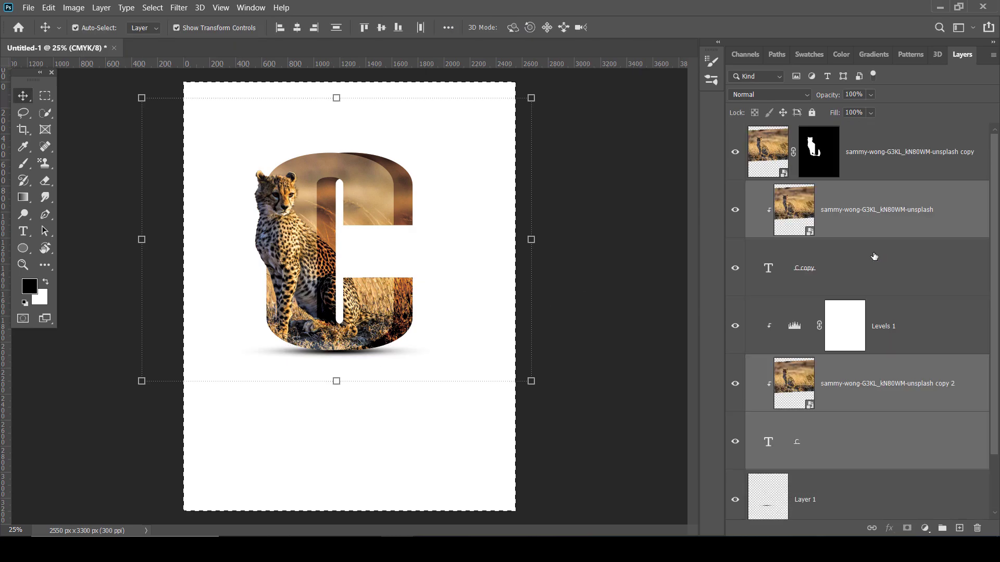
scroll(875, 257, up, 1)
ctrl+click(884, 320)
ctrl+click(860, 263)
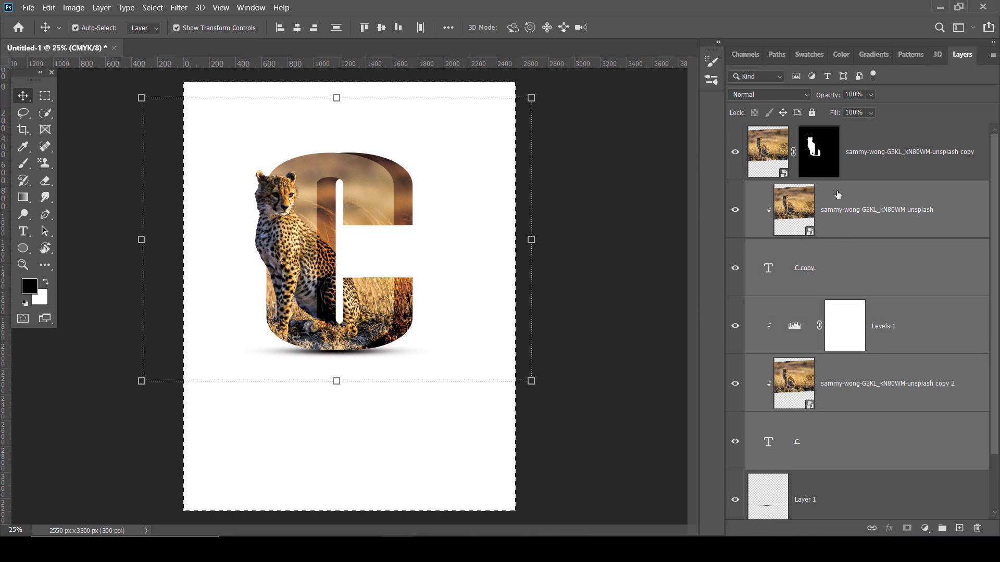
click(842, 224)
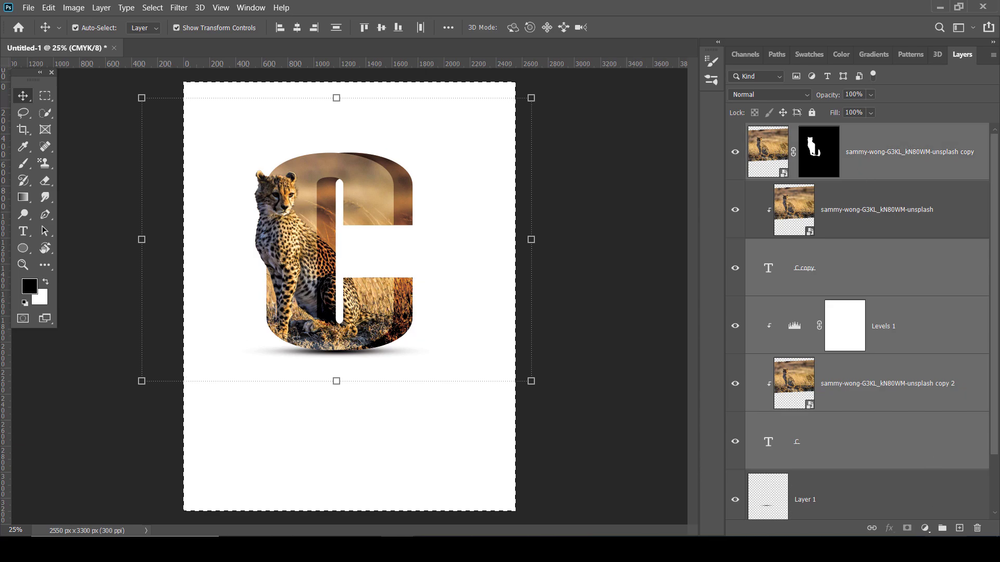
click(943, 529)
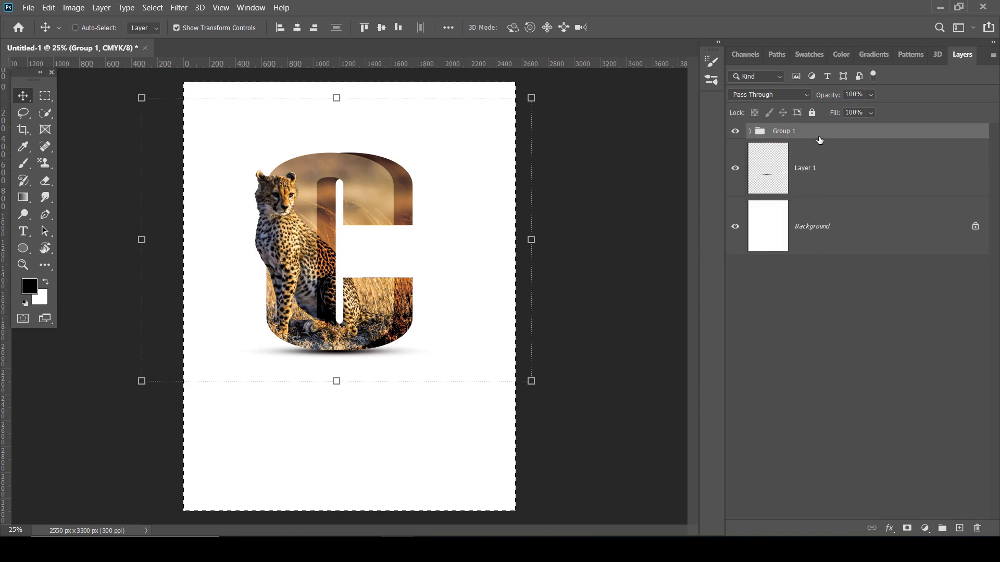
Duplicate the letter group and flip the copy vertically
key(ctrl+j)
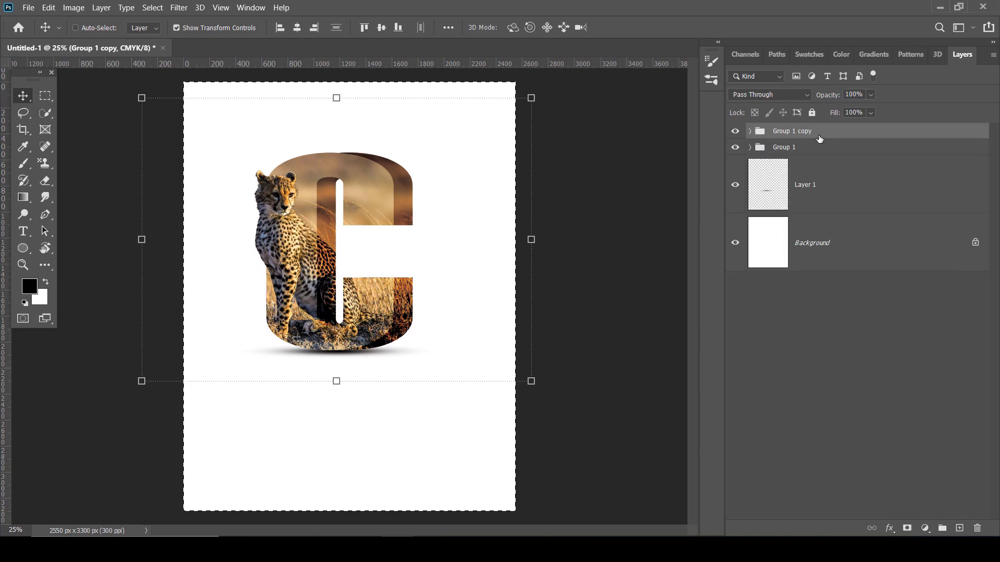
key(ctrl+t)
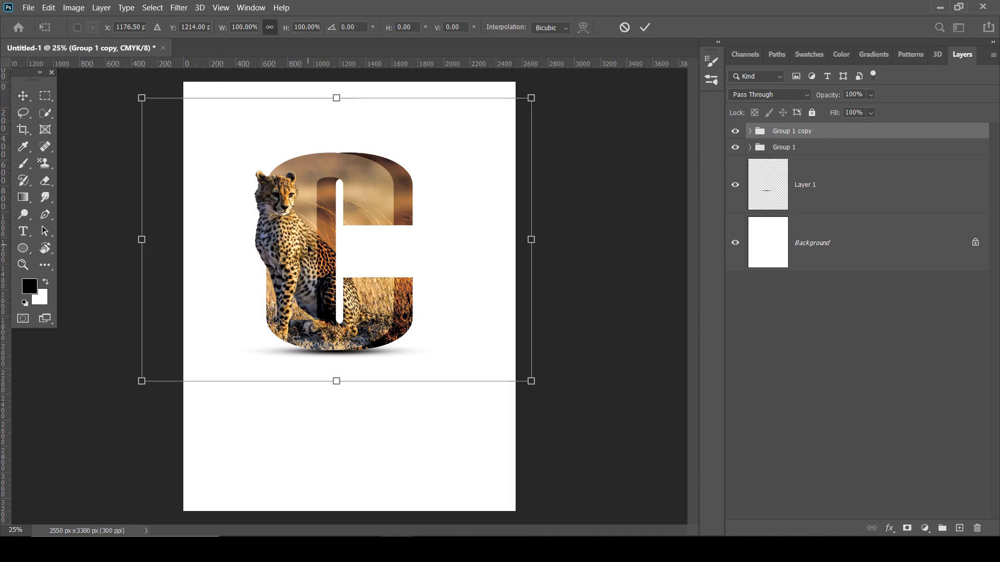
right_click(308, 247)
click(337, 476)
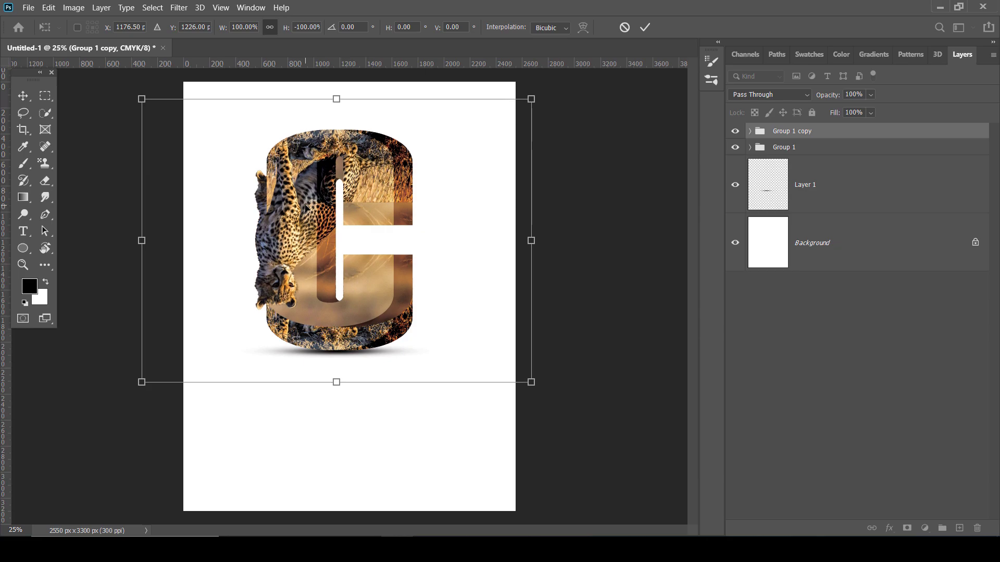
Move the flipped group straight down to Y 2918 px so it mirrors the C from its base, and apply the transform
key(Down)
key(Down)
key(Down)
key(Down)
key(Down)
key(Down)
key(Down)
key(Down)
key(Down)
key(Down)
key(Down)
key(Down)
key(Down)
key(Down)
key(Down)
key(Down)
key(Down)
key(Down)
key(Down)
key(Down)
key(Down)
key(Down)
key(Down)
key(Down)
key(Down)
key(Down)
key(Down)
key(Down)
key(Down)
key(Down)
key(Down)
key(Down)
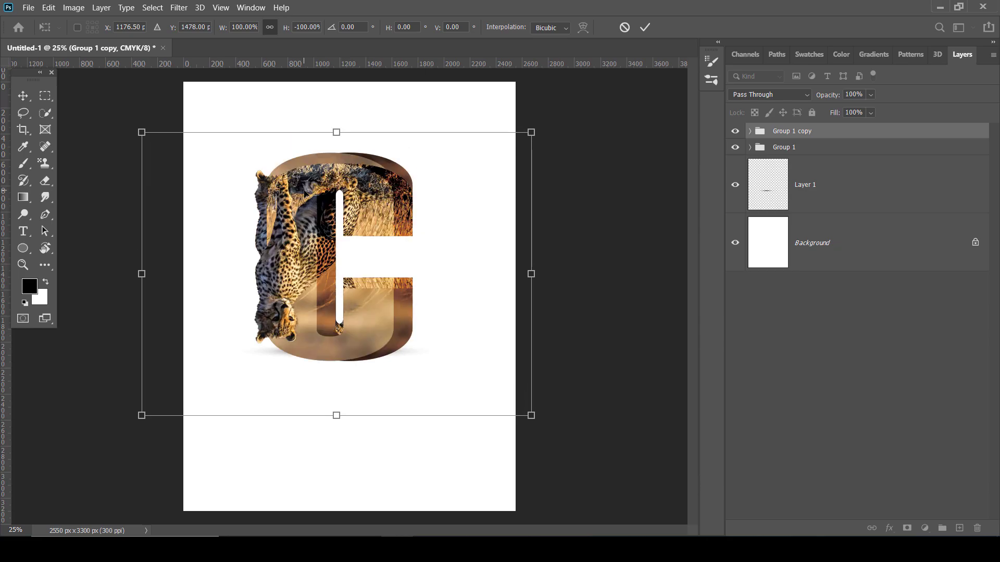
drag(363, 321, 366, 505)
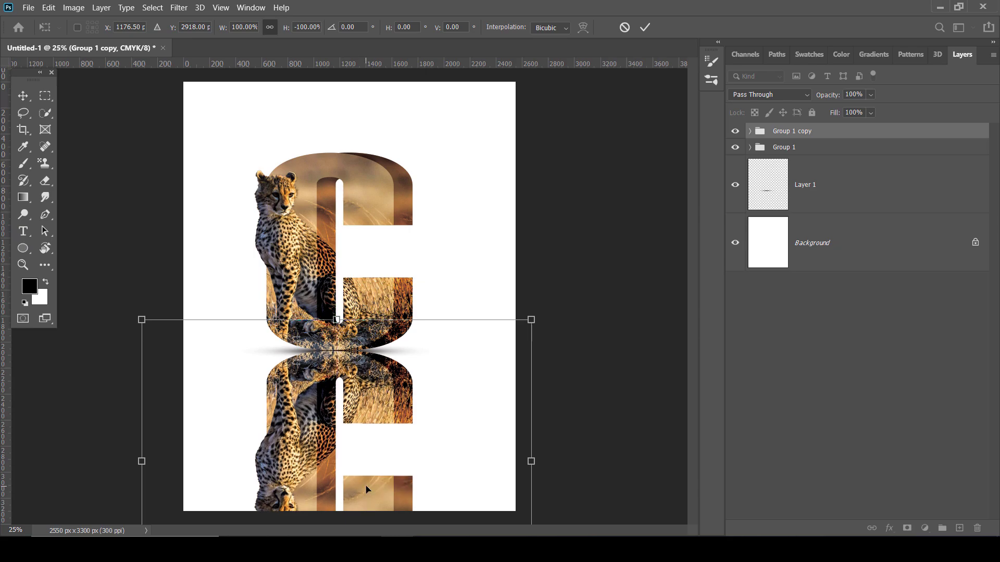
click(645, 29)
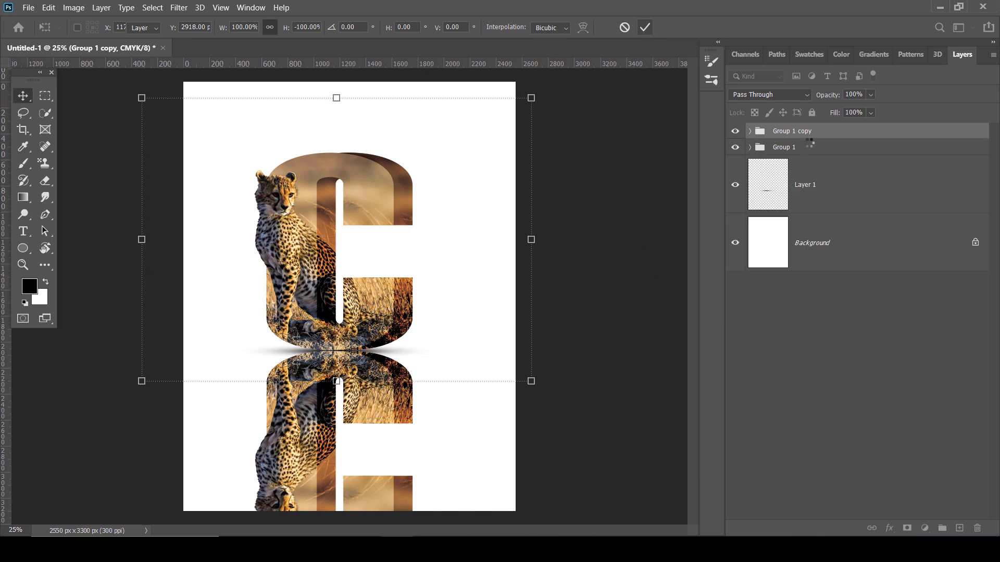
Mask the flipped letter group with a linear black-to-white gradient running from the page's bottom edge up to the middle of the upright C
click(906, 528)
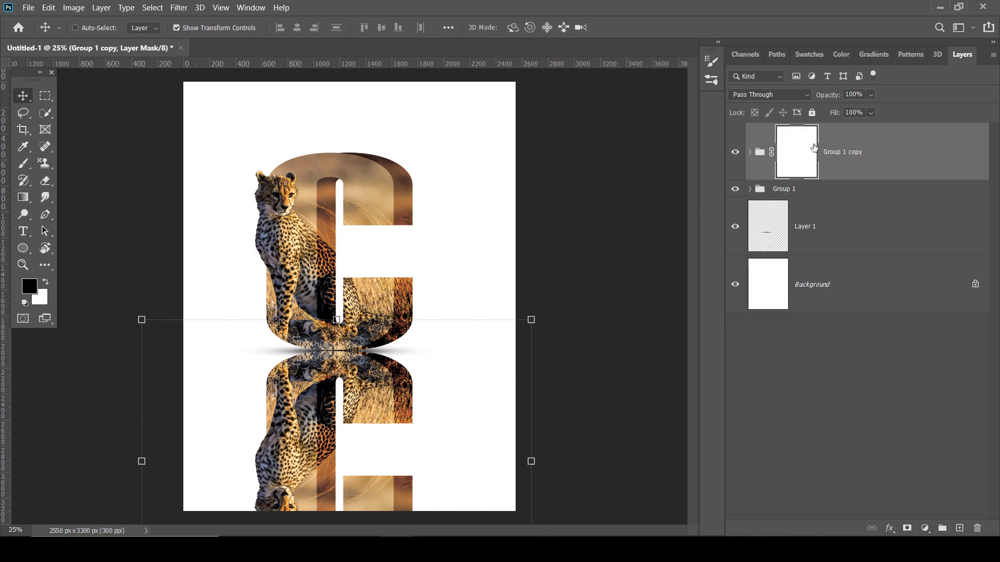
click(23, 196)
click(102, 25)
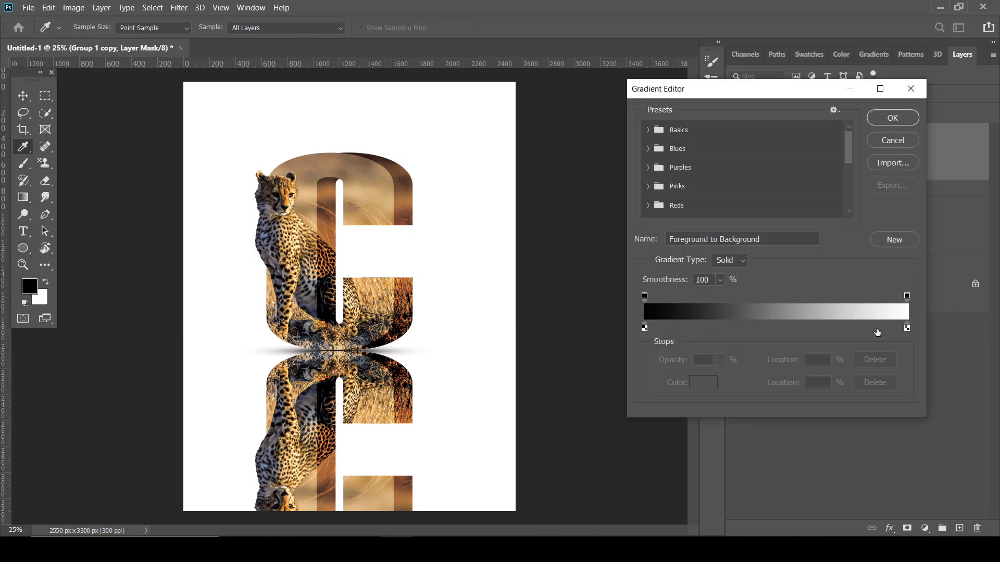
click(892, 118)
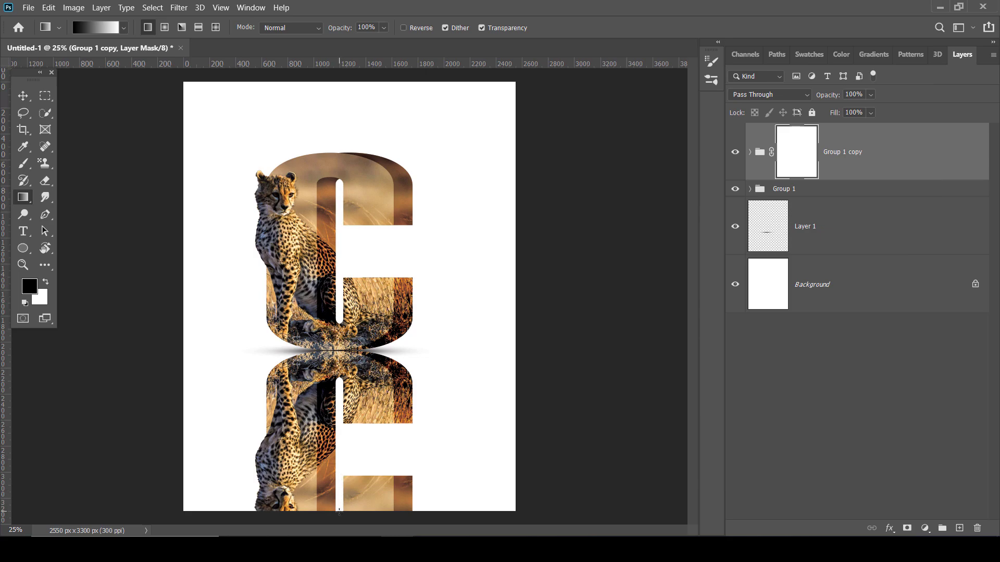
drag(339, 512, 339, 228)
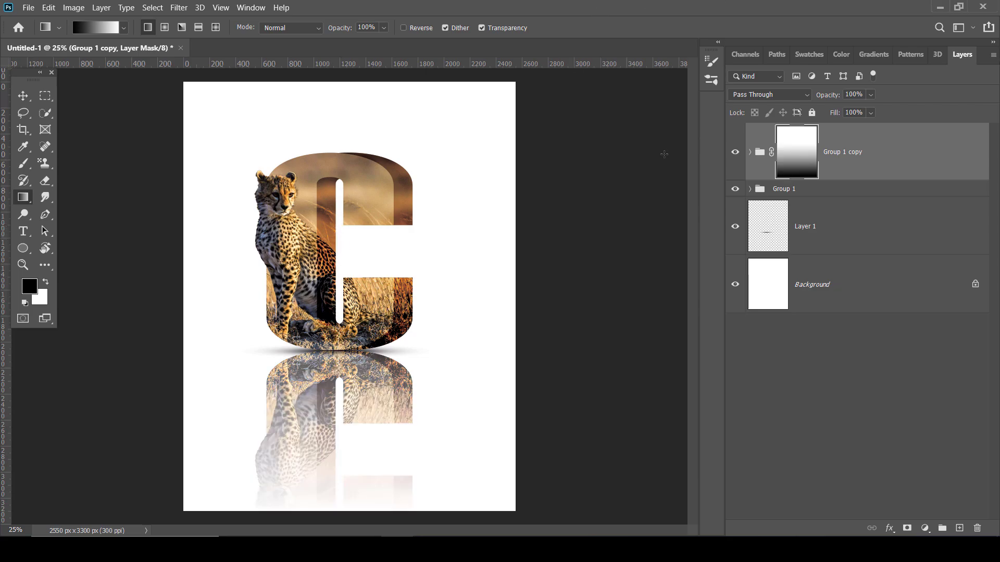
Lower the opacity of the reflected letter group to 50%
click(24, 96)
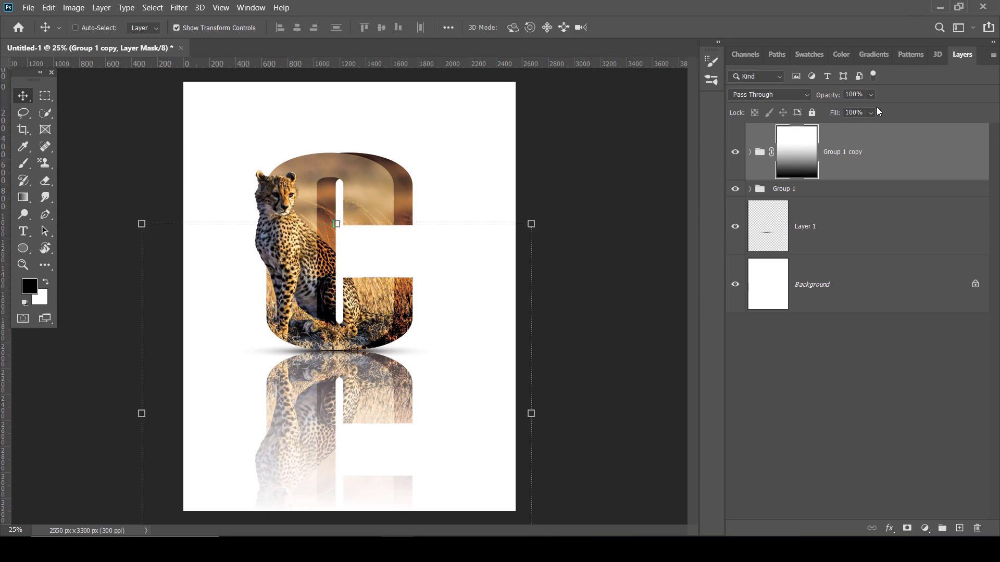
drag(874, 95, 855, 110)
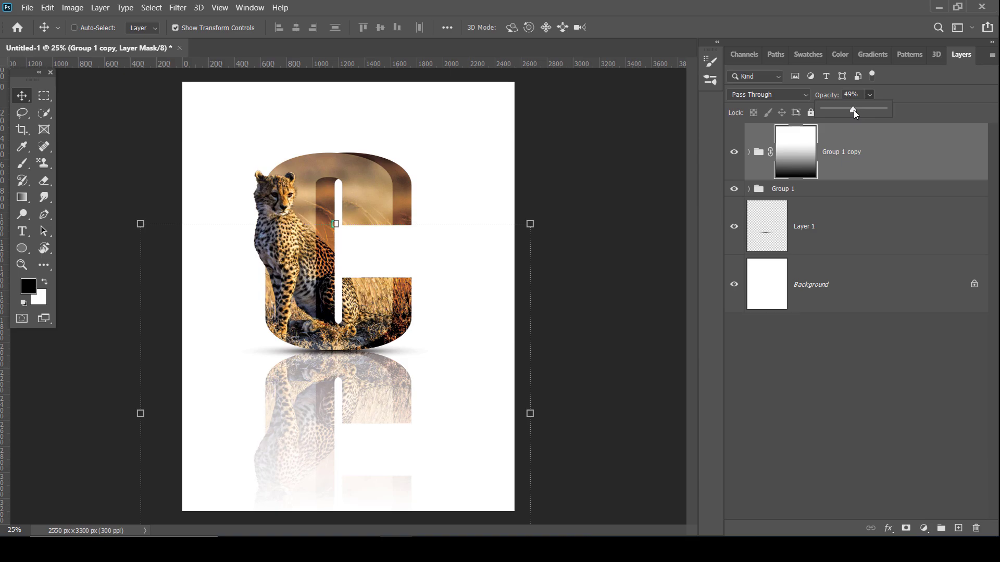
drag(854, 110, 851, 110)
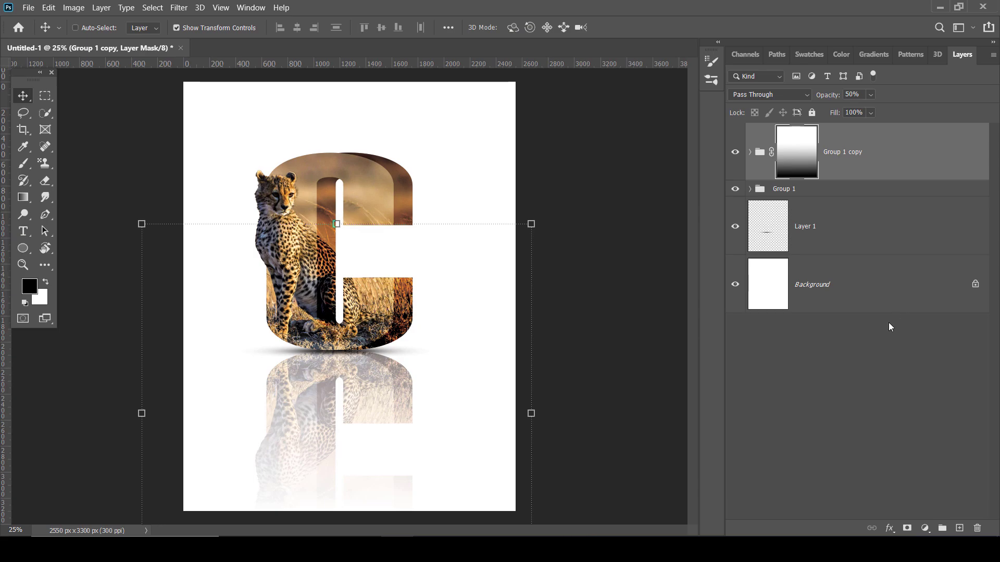
Add a Gradient Fill layer directly above the Background, using the Foreground to Background preset from Basics
click(818, 285)
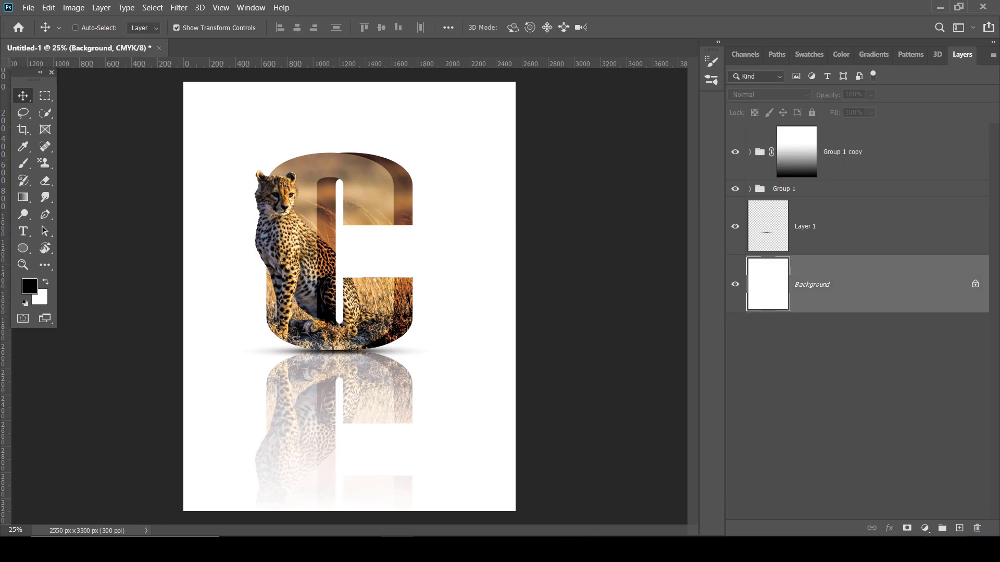
click(925, 528)
click(907, 313)
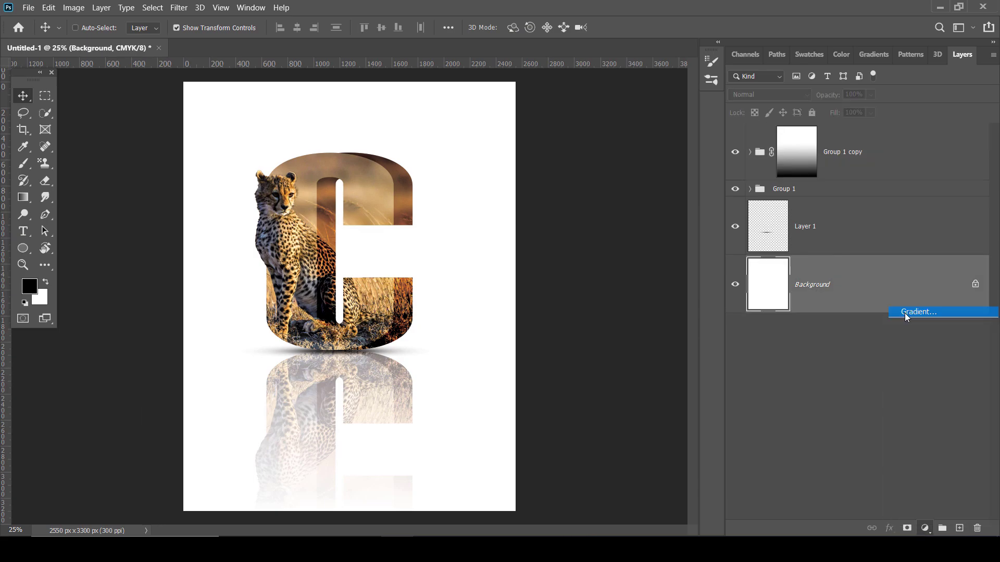
click(629, 206)
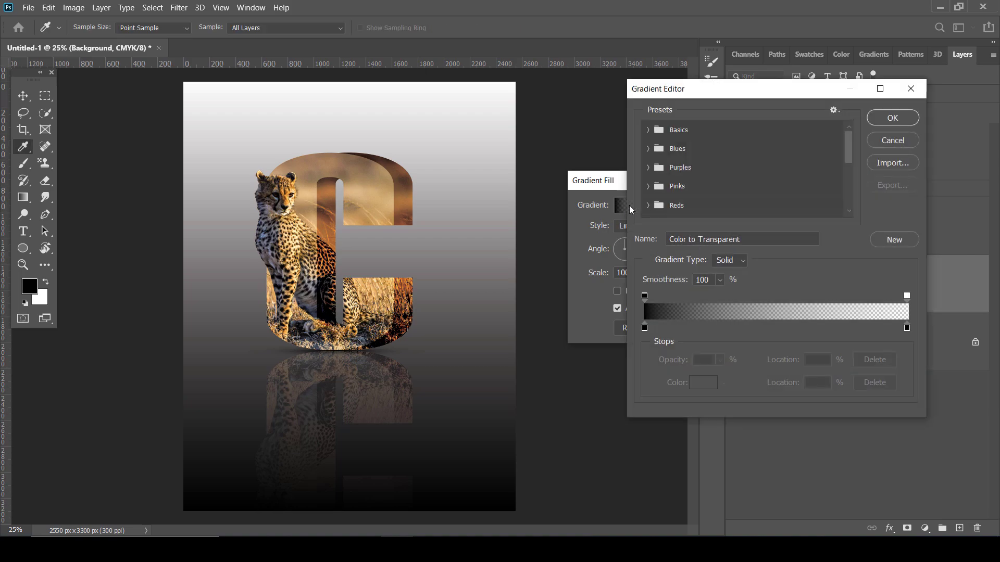
click(648, 130)
click(661, 150)
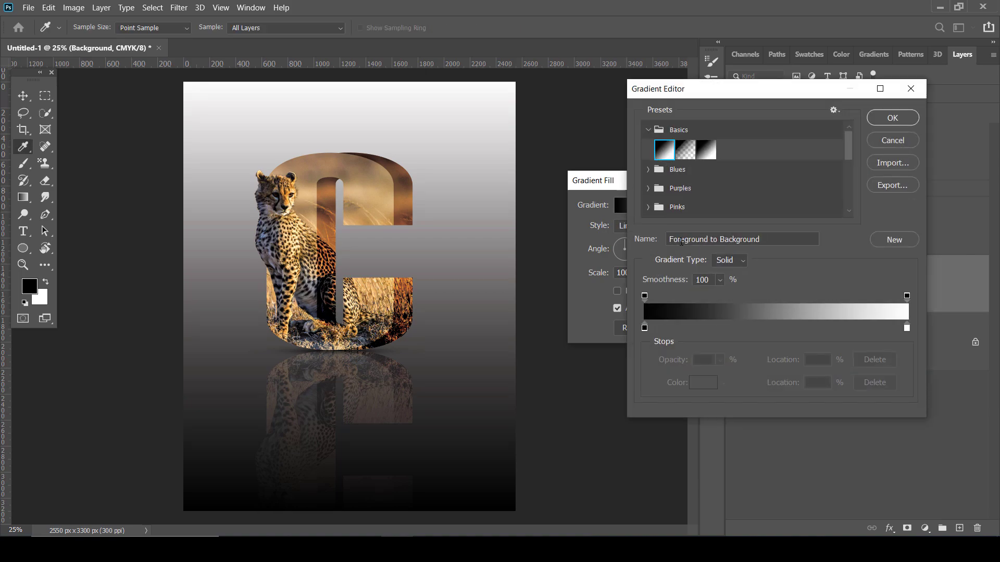
Sample a brown from the letter for the gradient's black stop and darken it to #63350f
click(645, 327)
double_click(645, 328)
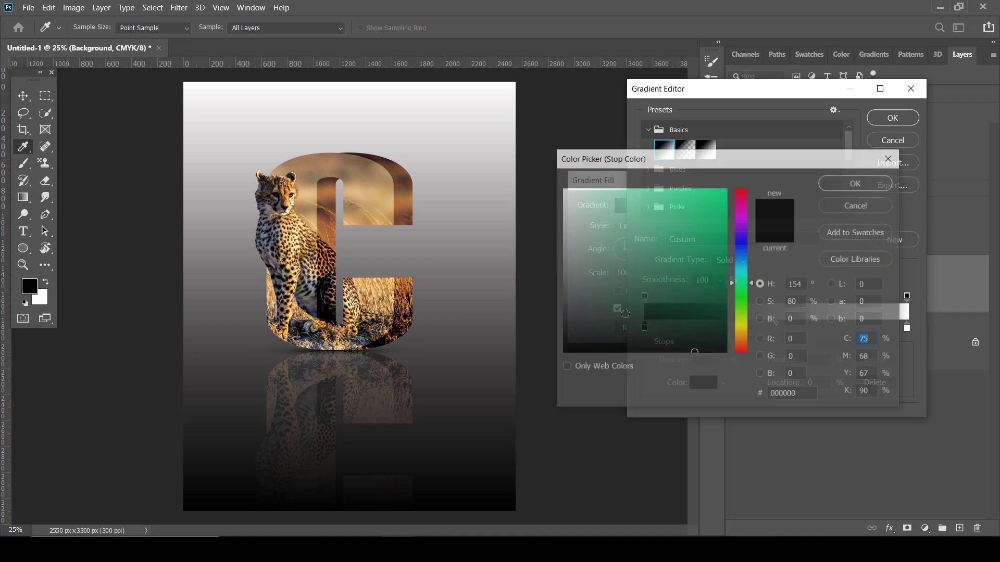
click(411, 204)
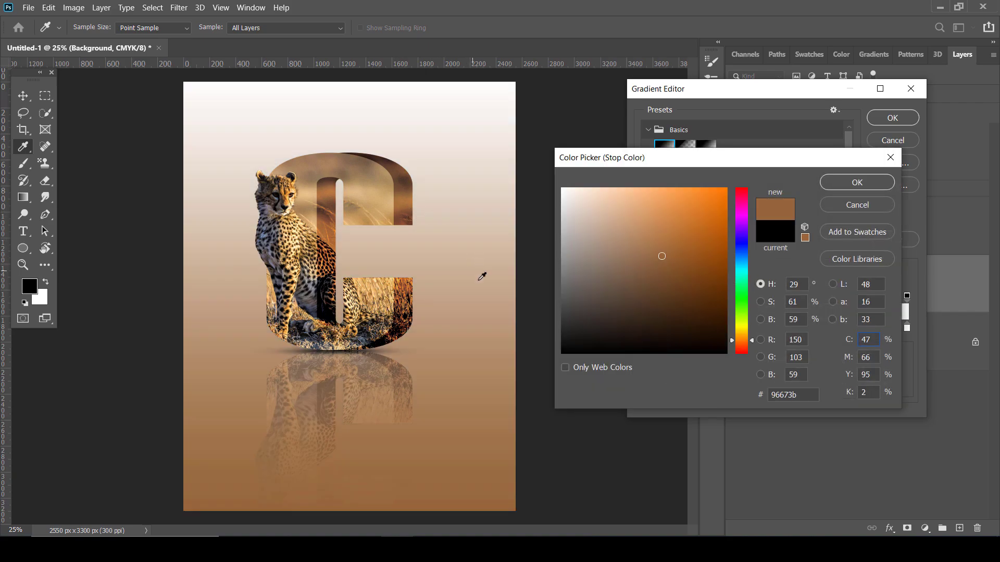
mouse_move(640, 283)
mouse_down()
mouse_move(677, 266)
mouse_move(702, 290)
mouse_up()
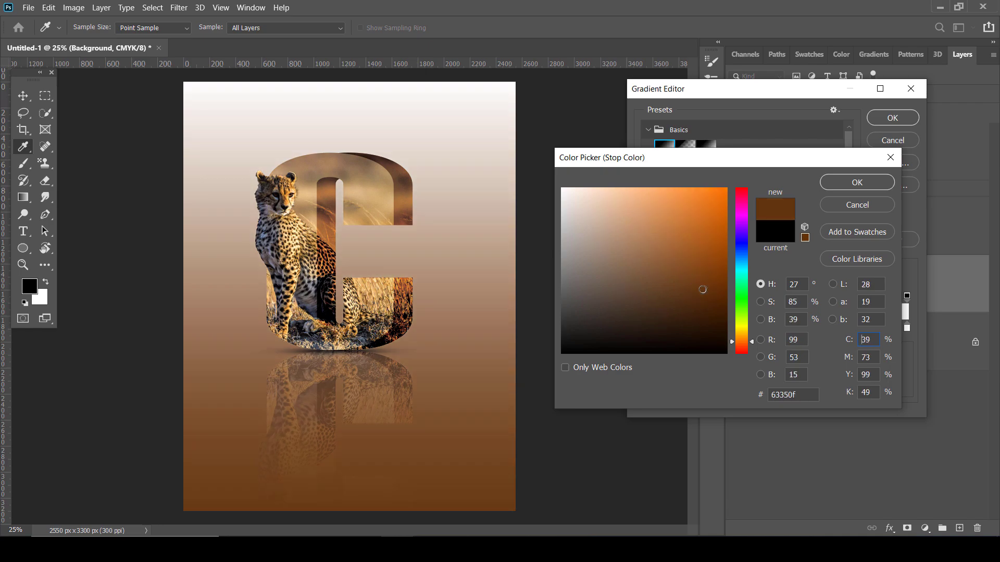
click(855, 181)
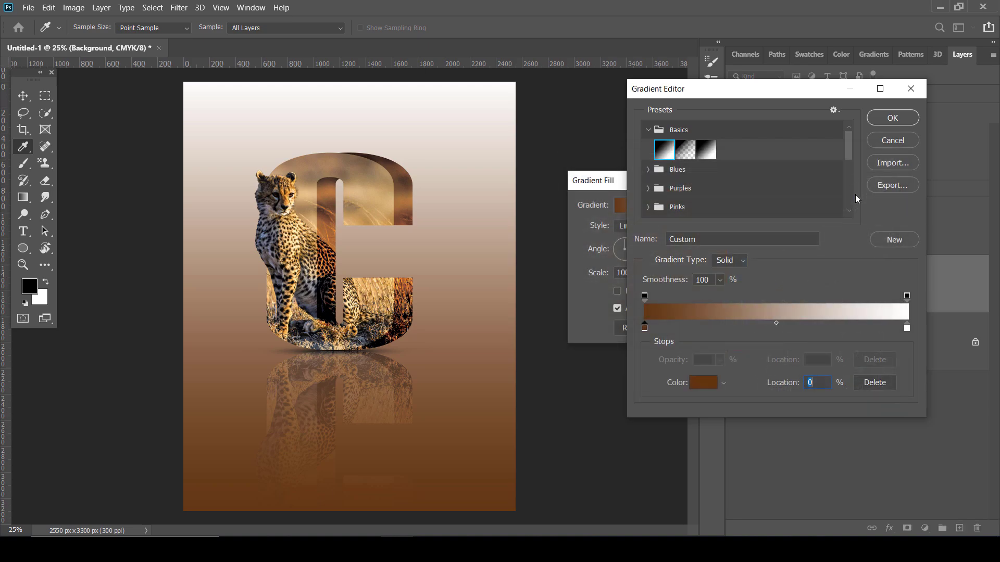
Change the gradient's white stop to brown #7b5834 sampled from the letter, set the dark stop to #593418, and accept the gradient
double_click(907, 328)
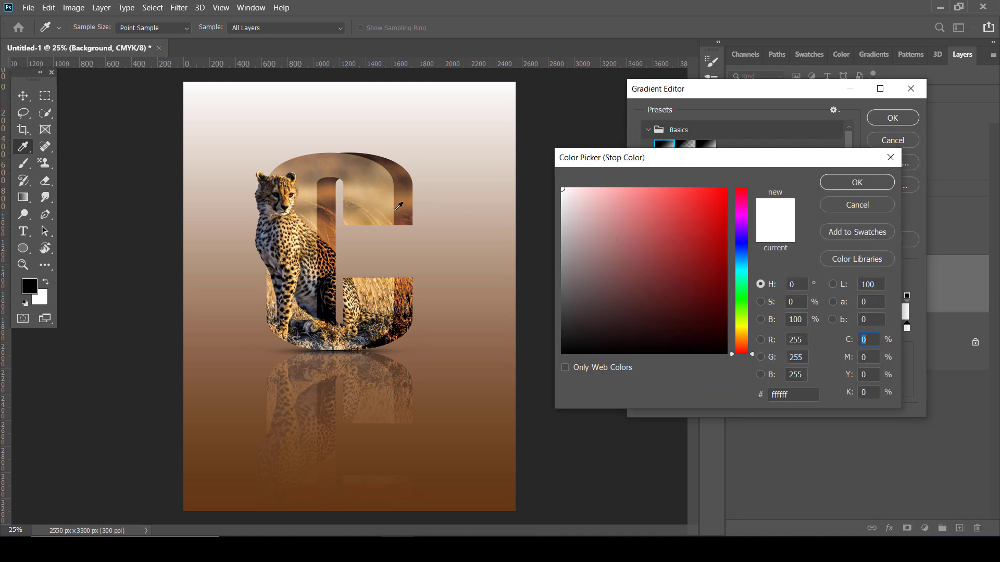
click(408, 204)
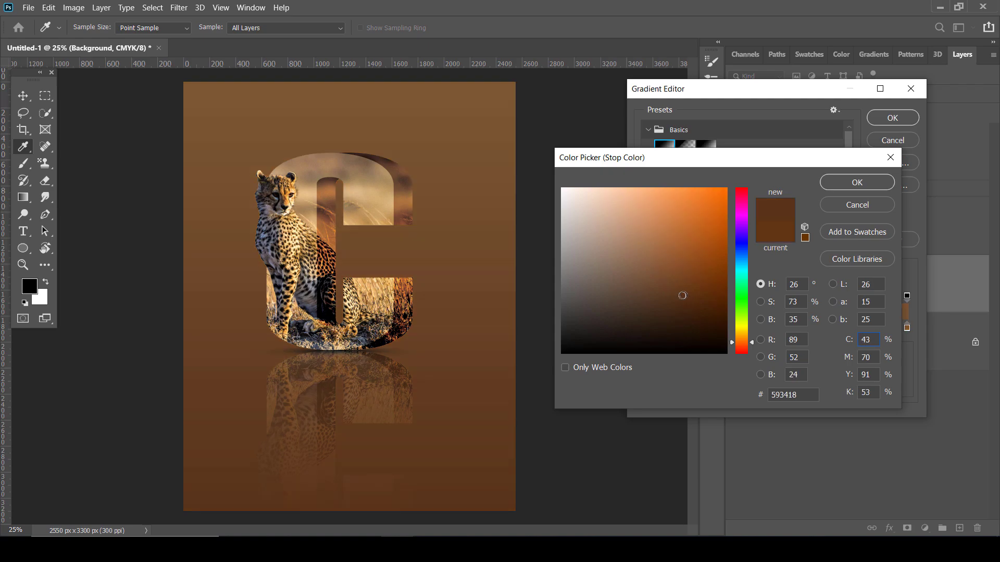
click(869, 182)
click(894, 122)
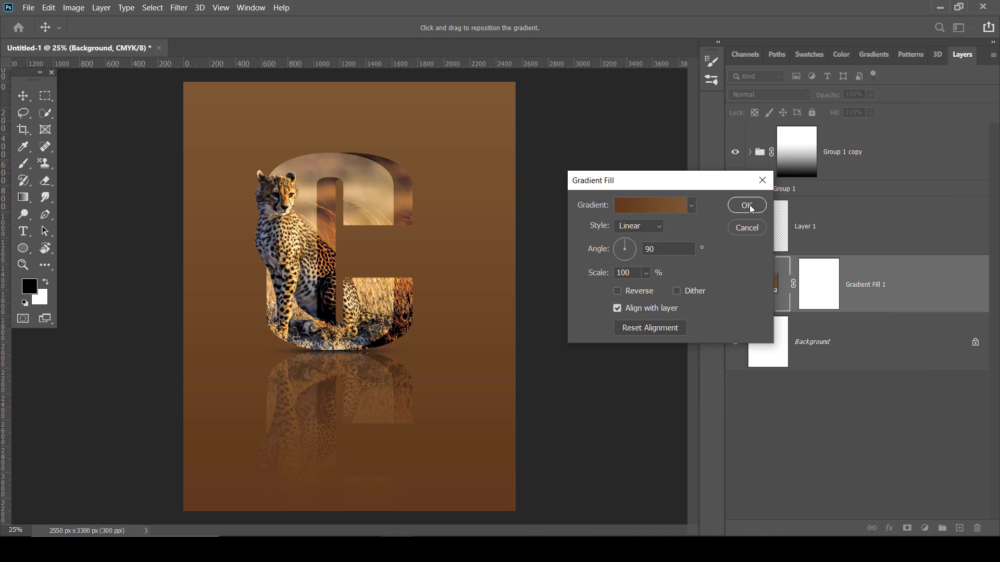
Lighten the gradient's lighter brown stop to #88633c and apply the Gradient Fill
click(680, 207)
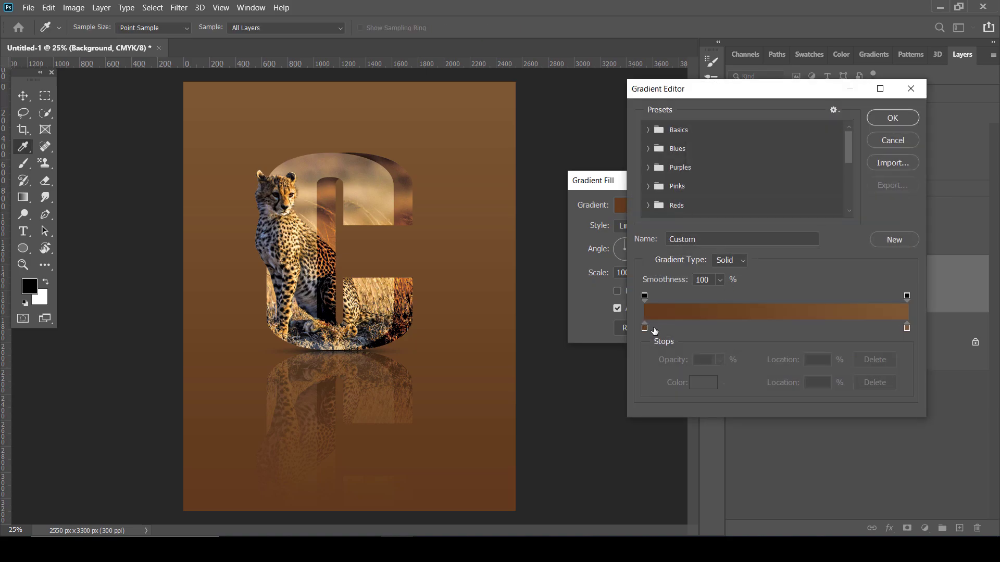
double_click(907, 328)
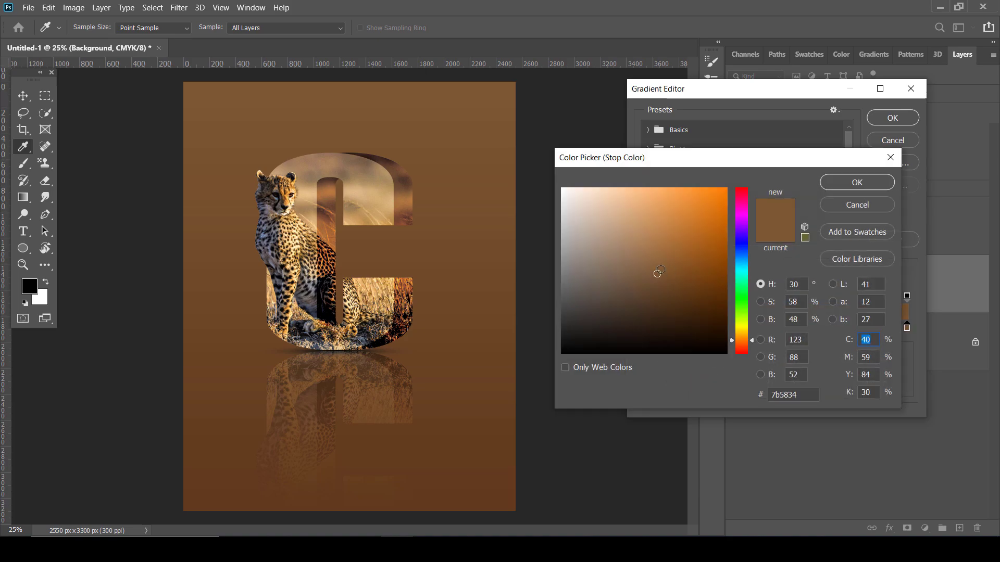
click(654, 266)
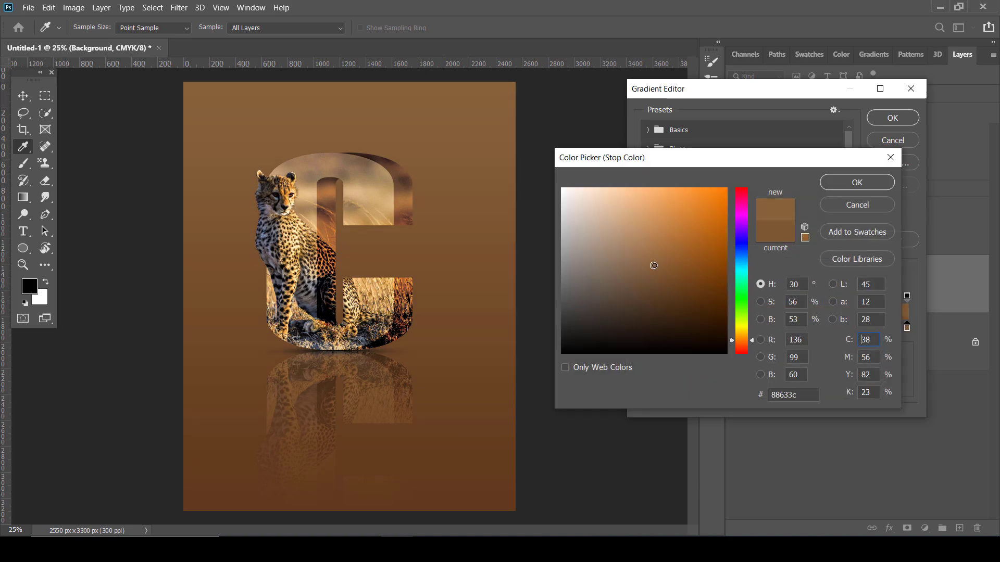
click(857, 183)
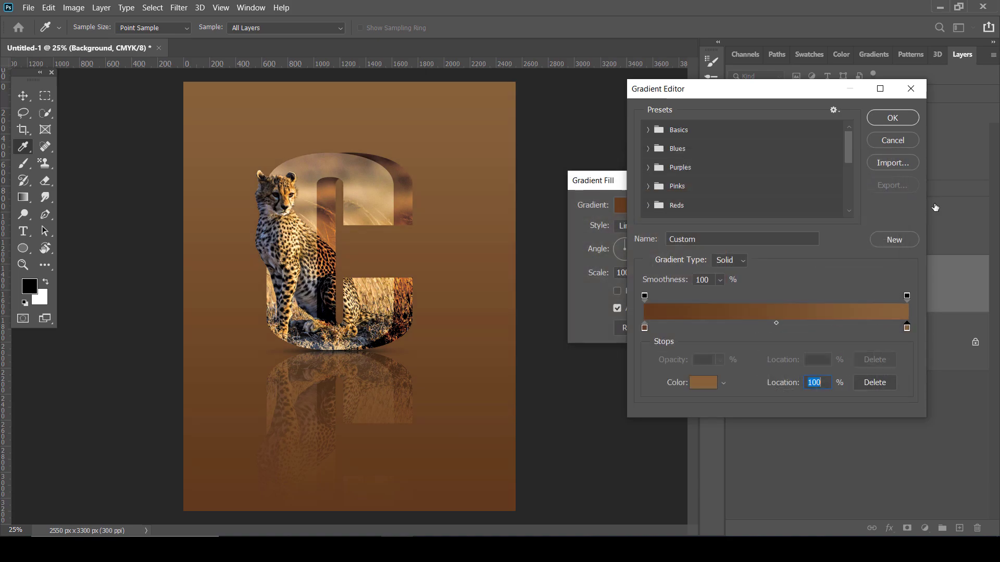
click(894, 118)
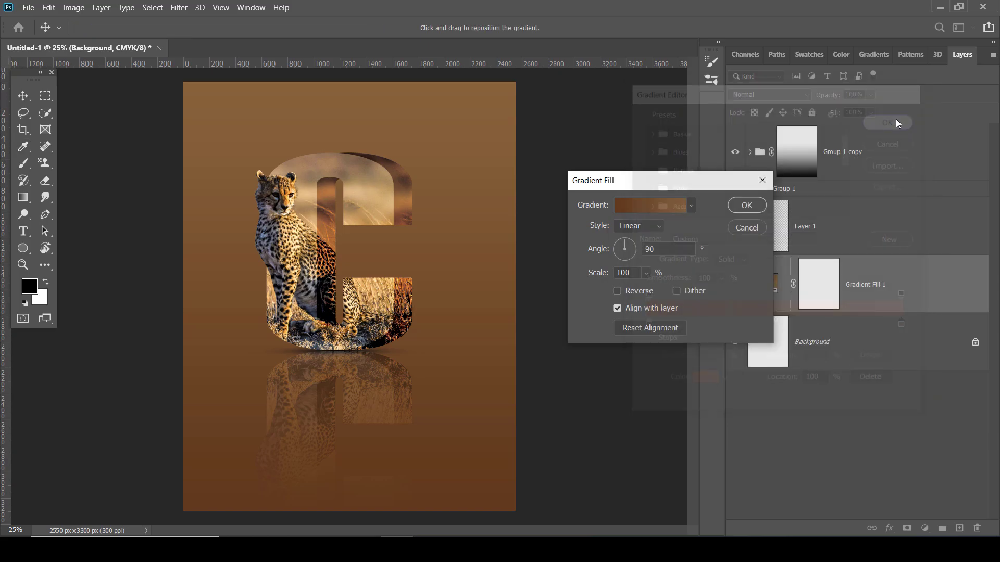
click(746, 205)
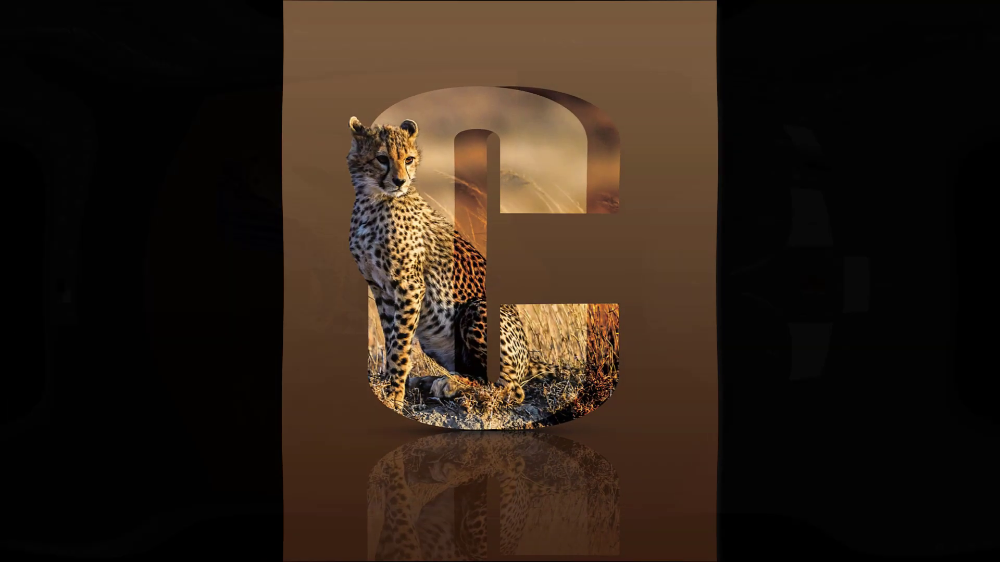